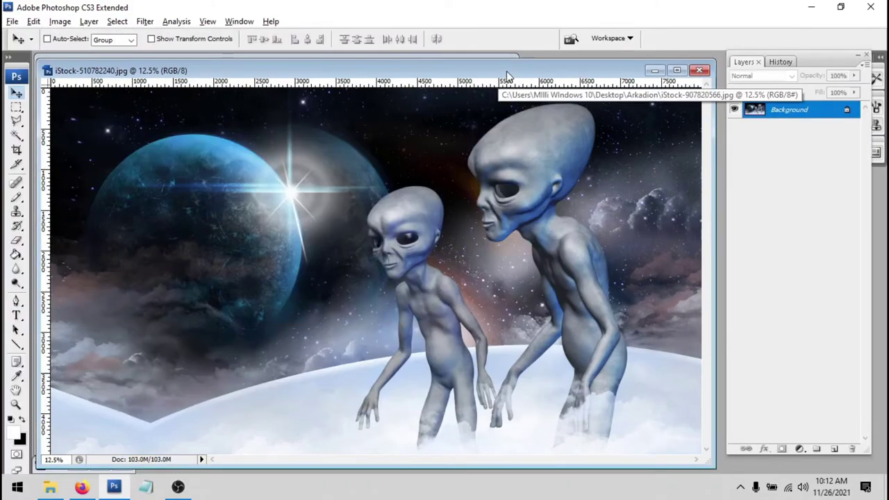
# - Flip the canvas of iStock-510782240.jpg horizontally, then copy the image and minimize its window
pyautogui.click(33, 21)
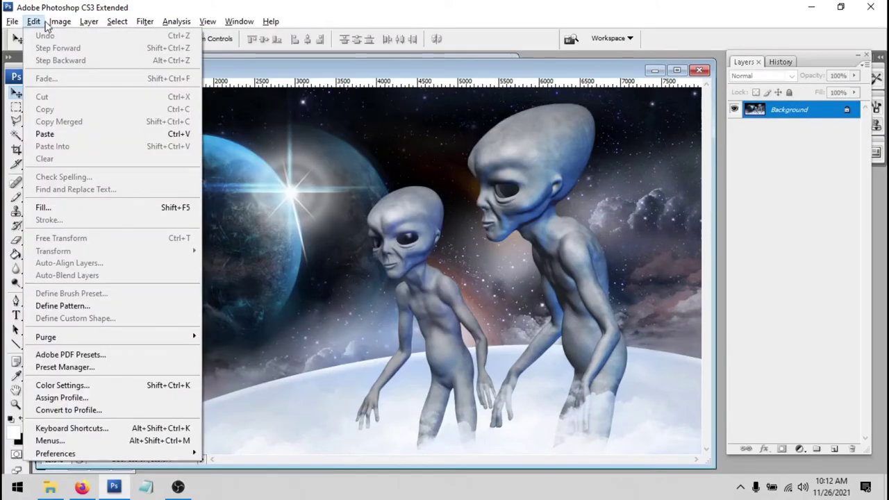
pyautogui.moveTo(66, 26)
pyautogui.moveTo(82, 153)
pyautogui.click(215, 206)
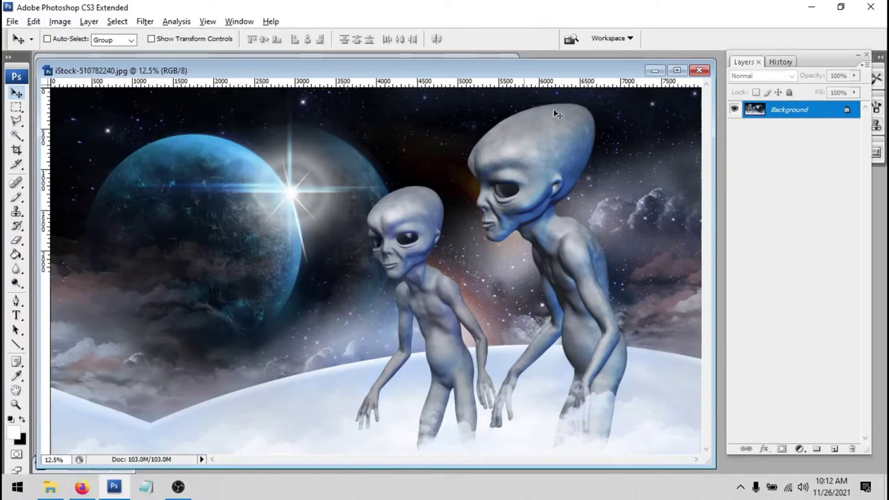
pyautogui.click(654, 70)
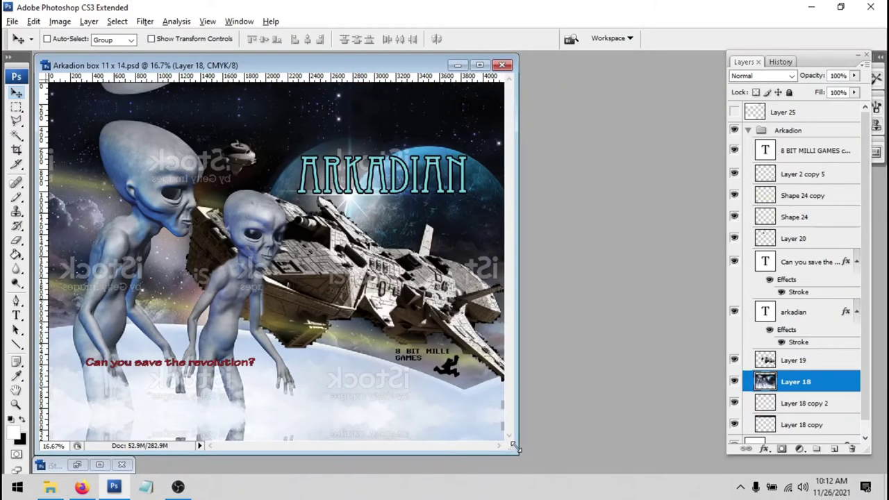
# - Enlarge the Arkadion box 11 x 14.psd window and paste the flipped alien image directly above Layer 18
pyautogui.moveTo(514, 447); pyautogui.dragTo(683, 460)
pyautogui.hotkey('ctrl', '-')
pyautogui.hotkey('ctrl', '-')
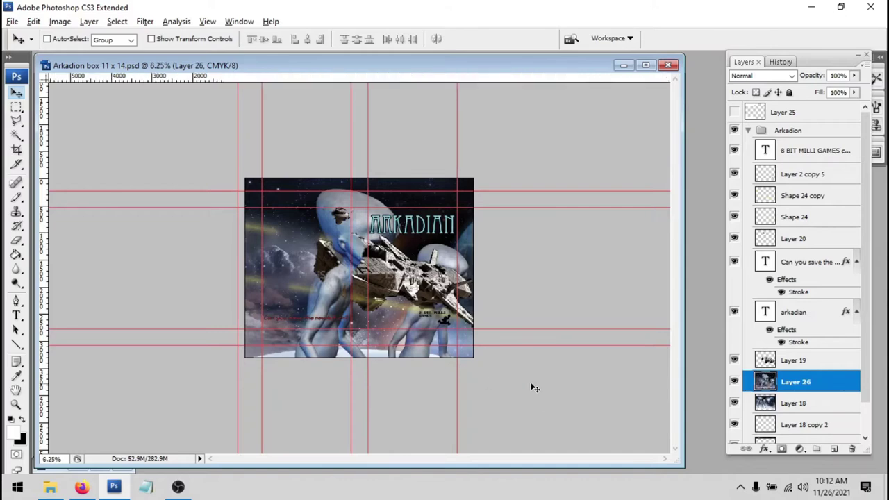
pyautogui.hotkey('ctrl', '-')
pyautogui.hotkey('ctrl', 't')
pyautogui.moveTo(600, 388); pyautogui.dragTo(552, 357)
pyautogui.moveTo(503, 293); pyautogui.dragTo(440, 275)
pyautogui.write('5')
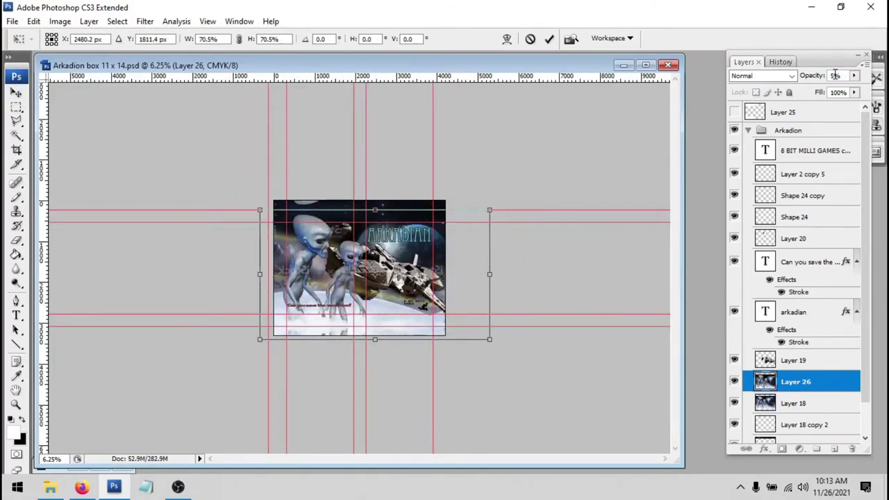
pyautogui.hotkey('ctrl', '+')
pyautogui.hotkey('ctrl', '+')
pyautogui.doubleClick(837, 76)
pyautogui.write('01')
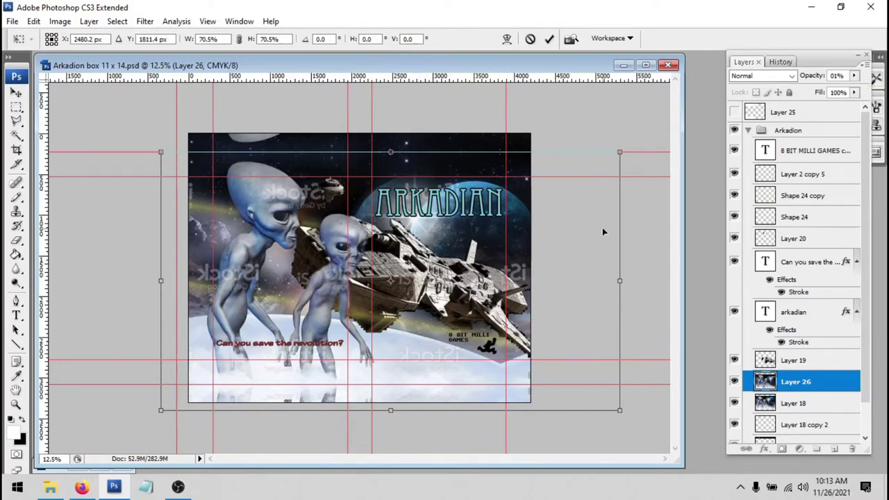
pyautogui.press('Escape')
# - Set Layer 26's opacity to 50% and scale it down to about 64% over the aliens of the old artwork
pyautogui.write('50')
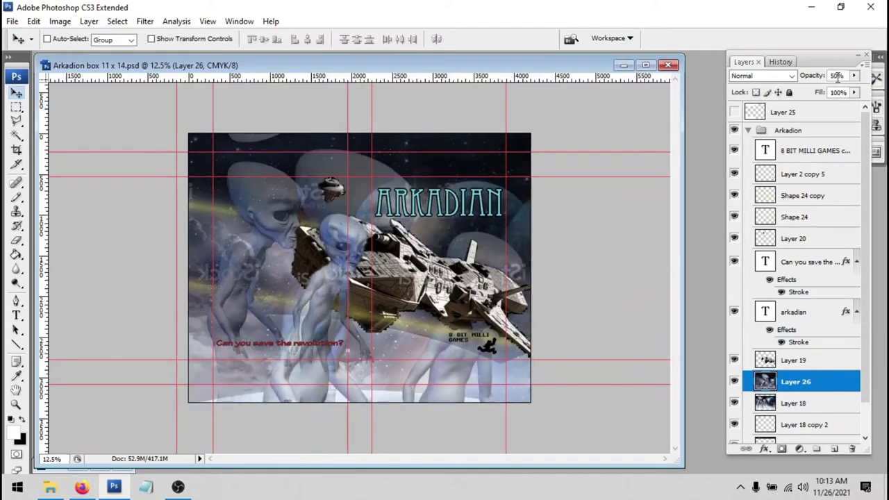
pyautogui.hotkey('ctrl', '-')
pyautogui.hotkey('ctrl', 't')
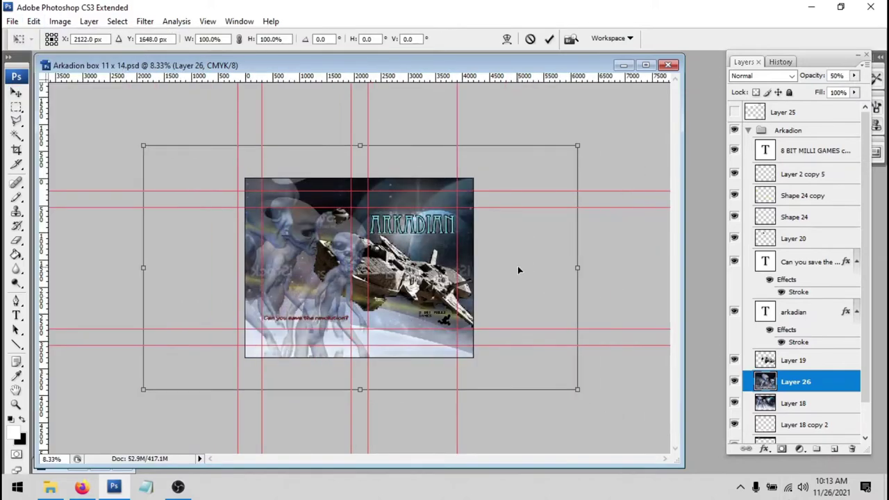
pyautogui.moveTo(589, 389); pyautogui.dragTo(514, 343)
pyautogui.moveTo(480, 316); pyautogui.dragTo(486, 312)
pyautogui.moveTo(513, 355); pyautogui.dragTo(476, 307)
# - Align Layer 26 with the aliens beneath and apply the transform at 63.8% width and 63.5% height
pyautogui.hotkey('ctrl', '+')
pyautogui.hotkey('shift', 'Down')
pyautogui.hotkey('shift', 'Down')
pyautogui.hotkey('shift', 'Down')
pyautogui.hotkey('shift', 'Down')
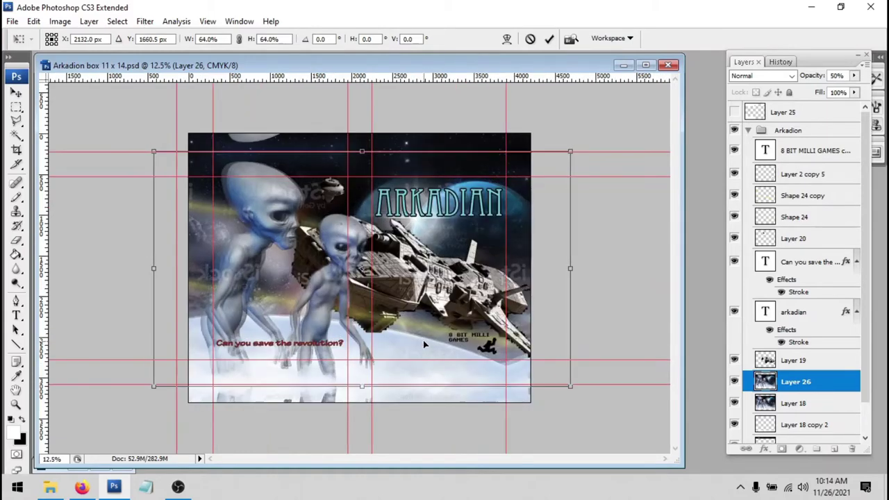
pyautogui.hotkey('shift', 'Right')
pyautogui.hotkey('shift', 'Right')
pyautogui.hotkey('shift', 'Right')
pyautogui.hotkey('shift', 'Right')
pyautogui.hotkey('shift', 'Right')
pyautogui.hotkey('shift', 'Right')
pyautogui.moveTo(572, 386); pyautogui.dragTo(571, 384)
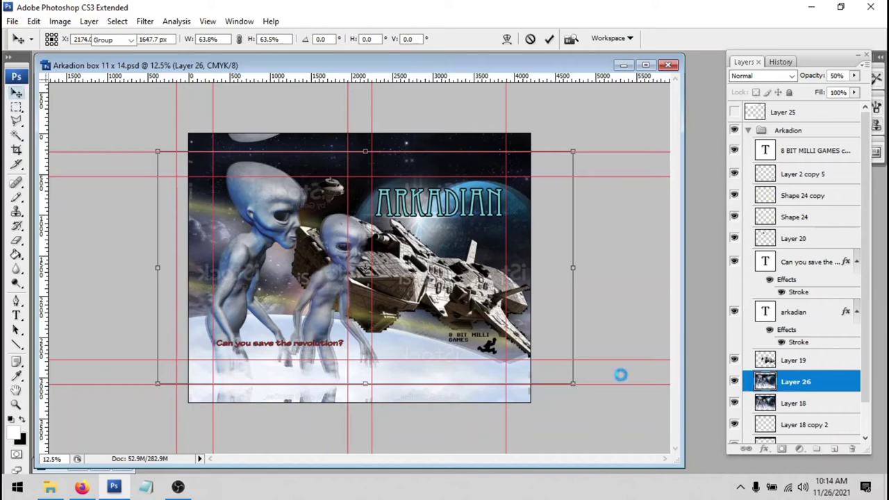
pyautogui.press('Return')
# - Set Layer 26's opacity to 100%
pyautogui.click(838, 75)
pyautogui.write('100')
pyautogui.press('Return')
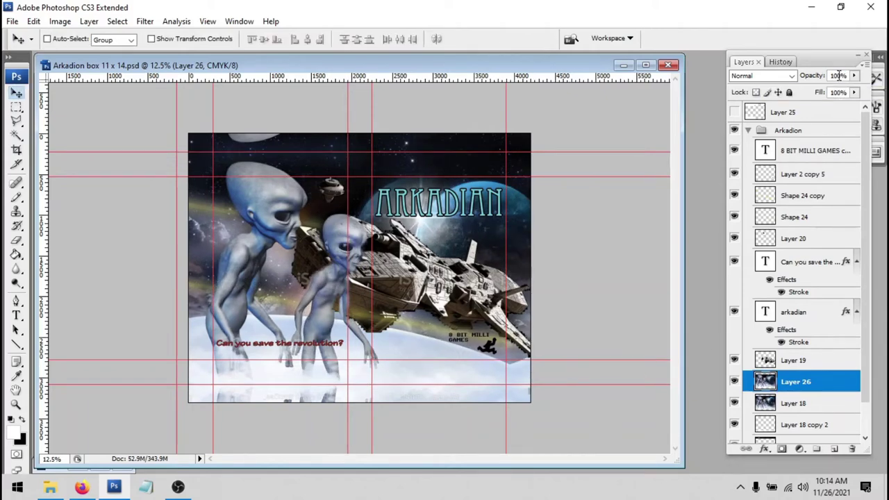
# - Hide Layer 19, Layer 18, Layer 18 copy 2 and Layer 18 copy
pyautogui.click(735, 360)
pyautogui.click(734, 403)
pyautogui.scroll(-2, 771, 410)
pyautogui.click(734, 390)
pyautogui.click(735, 411)
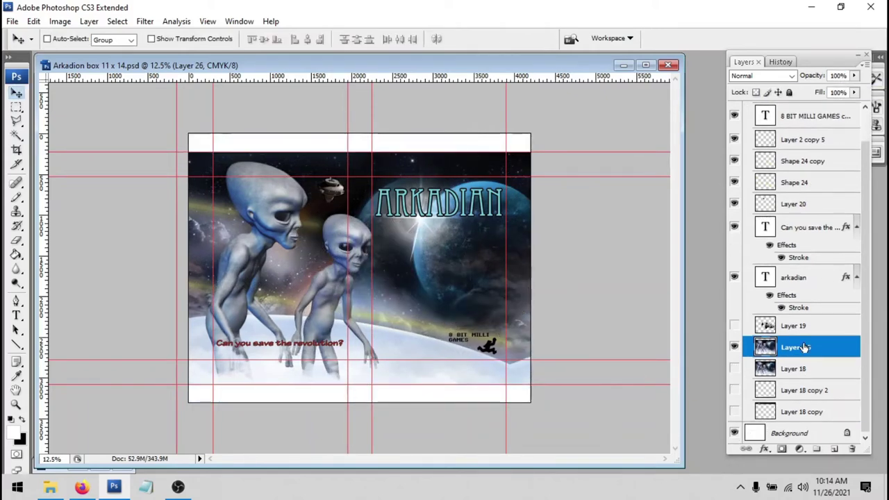
# - Duplicate Layer 26 under the default name
pyautogui.rightClick(804, 343)
pyautogui.click(806, 87)
pyautogui.click(557, 148)
# - Flip Layer 26 copy vertically and place it beneath Layer 26, filling the white strip along the artwork's upper edge
pyautogui.click(33, 21)
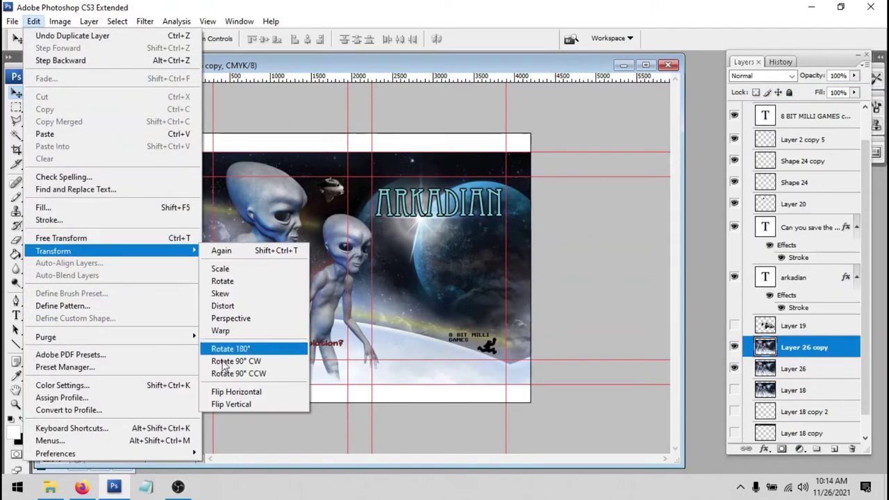
pyautogui.click(555, 332)
pyautogui.moveTo(805, 347); pyautogui.dragTo(809, 374)
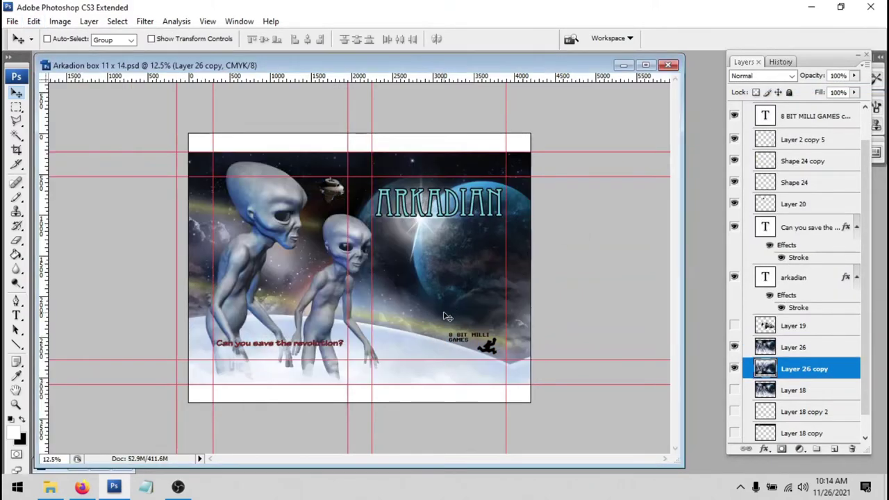
pyautogui.hotkey('ctrl', ';')
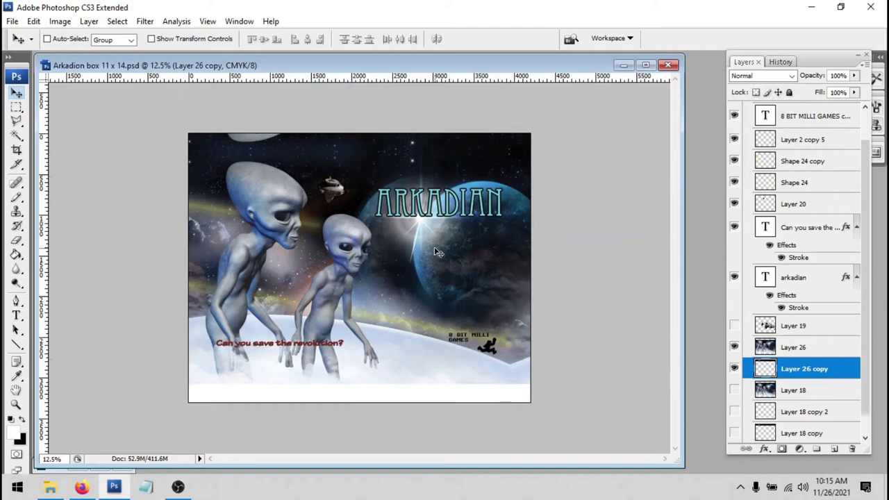
# - Duplicate Layer 26 copy and move the duplicate down to fill the white strip along the artwork's lower edge
pyautogui.rightClick(790, 369)
pyautogui.click(798, 104)
pyautogui.press('Return')
pyautogui.moveTo(332, 108); pyautogui.dragTo(431, 334)
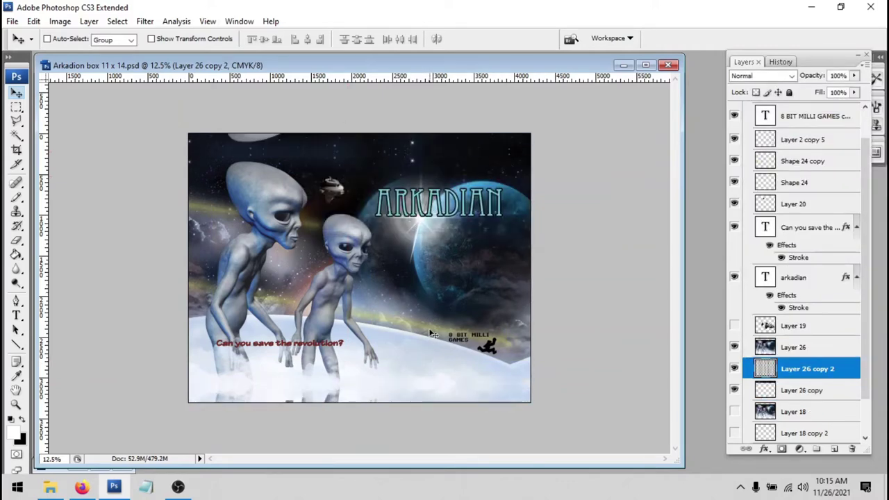
pyautogui.hotkey('ctrl', ';')
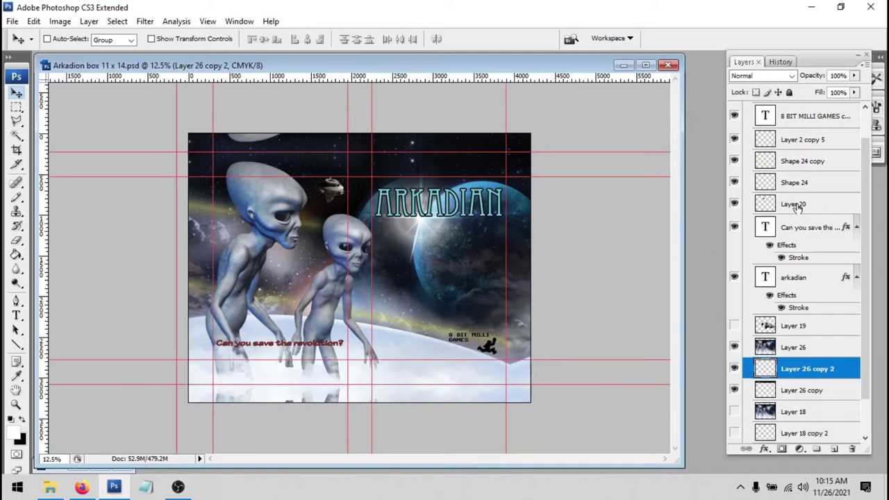
# - Select Layer 20 with the small spaceship and hide Layer 26 to isolate the ship on white
pyautogui.click(798, 207)
pyautogui.press('z')
pyautogui.moveTo(284, 161); pyautogui.dragTo(388, 257)
pyautogui.click(734, 347)
pyautogui.press('e')
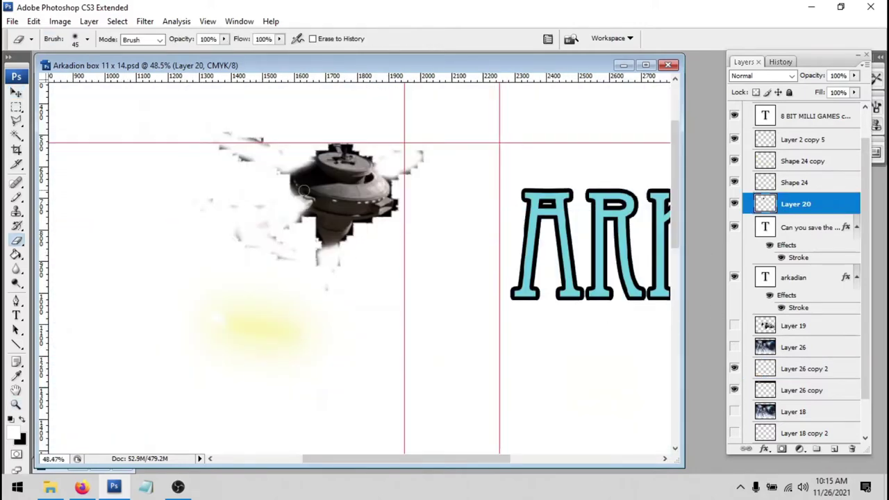
pyautogui.click(88, 40)
pyautogui.press('Escape')
pyautogui.press('z')
pyautogui.moveTo(178, 95); pyautogui.dragTo(492, 280)
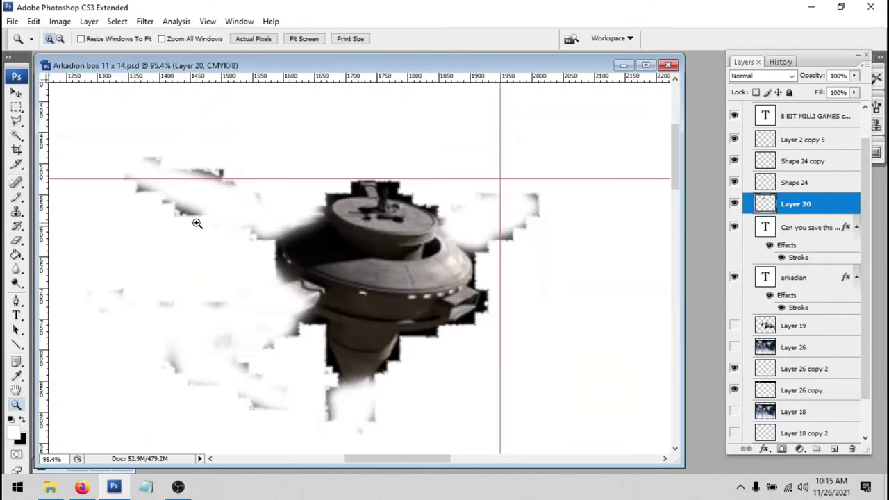
# - Outline the small spaceship on Layer 20 with a closed Polygonal Lasso selection
pyautogui.press('e')
pyautogui.rightClick(17, 120)
pyautogui.click(69, 132)
pyautogui.click(285, 200)
pyautogui.click(247, 226)
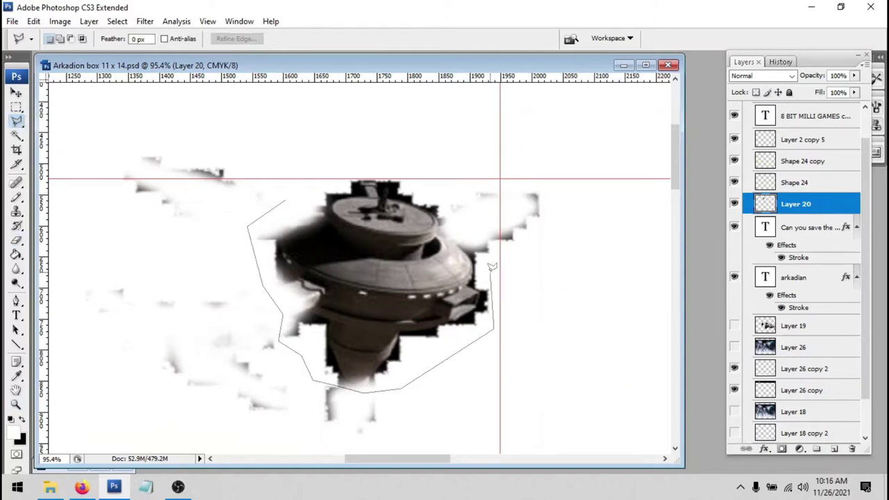
pyautogui.click(285, 201)
# - Invert the selection and delete the leftover debris around the small spaceship, clearing the selection at the end
pyautogui.click(117, 21)
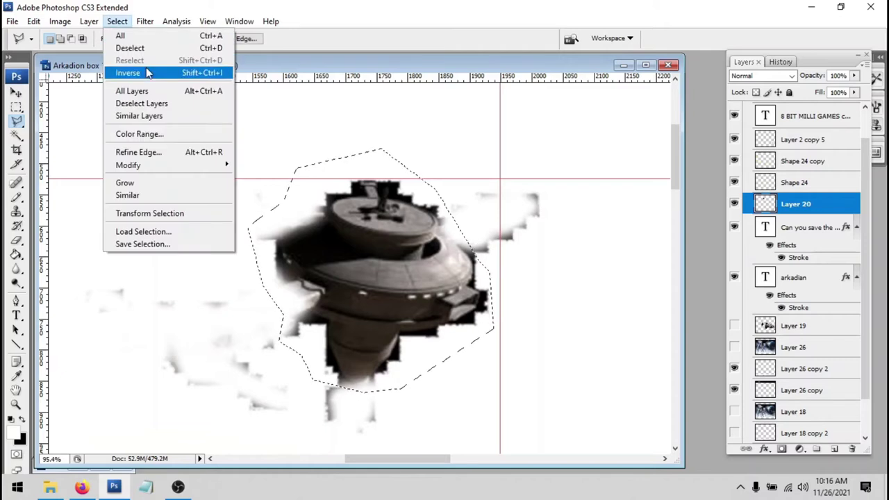
pyautogui.click(139, 72)
pyautogui.press('Delete')
pyautogui.hotkey('ctrl', 'd')
# - Erase the remaining fringe around the small spaceship's edges on Layer 20
pyautogui.press('e')
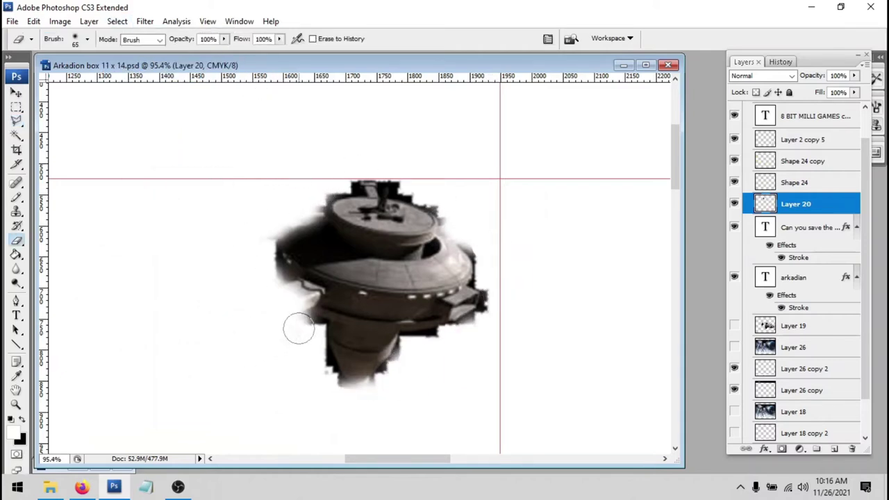
pyautogui.hotkey('ctrl', '-')
pyautogui.hotkey('ctrl', '-')
pyautogui.hotkey('ctrl', '-')
pyautogui.hotkey('ctrl', '-')
pyautogui.hotkey('ctrl', '-')
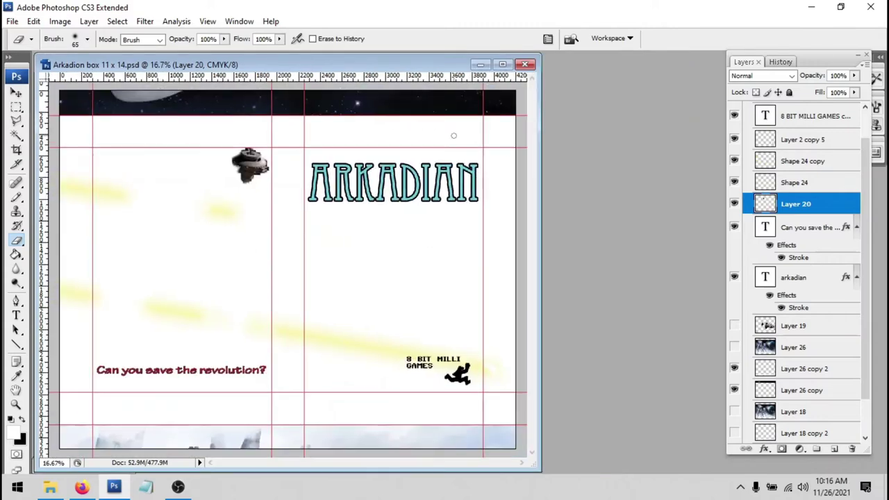
# - Show Layer 26 again, check the cleaned spaceship against the starry background and save the document
pyautogui.click(734, 348)
pyautogui.press('z')
pyautogui.moveTo(188, 115); pyautogui.dragTo(291, 216)
pyautogui.hotkey('ctrl', '-')
pyautogui.hotkey('ctrl', '-')
pyautogui.hotkey('ctrl', '-')
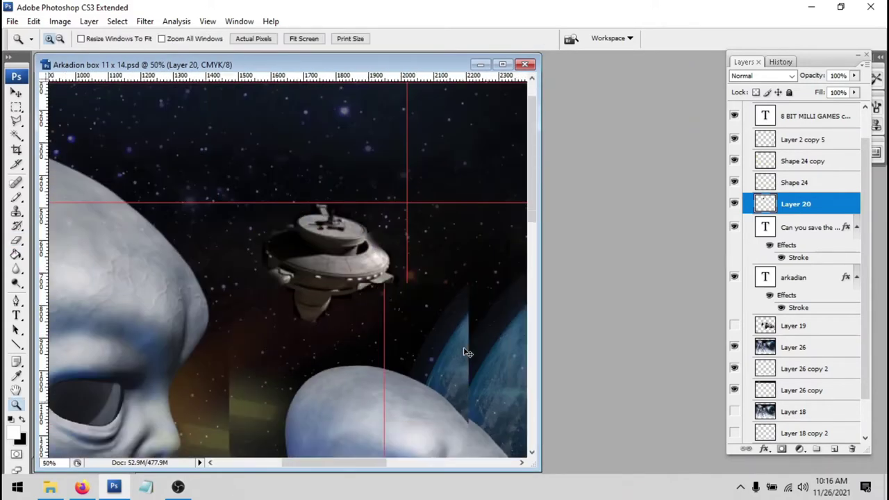
pyautogui.hotkey('ctrl', '-')
pyautogui.moveTo(182, 65); pyautogui.dragTo(315, 64)
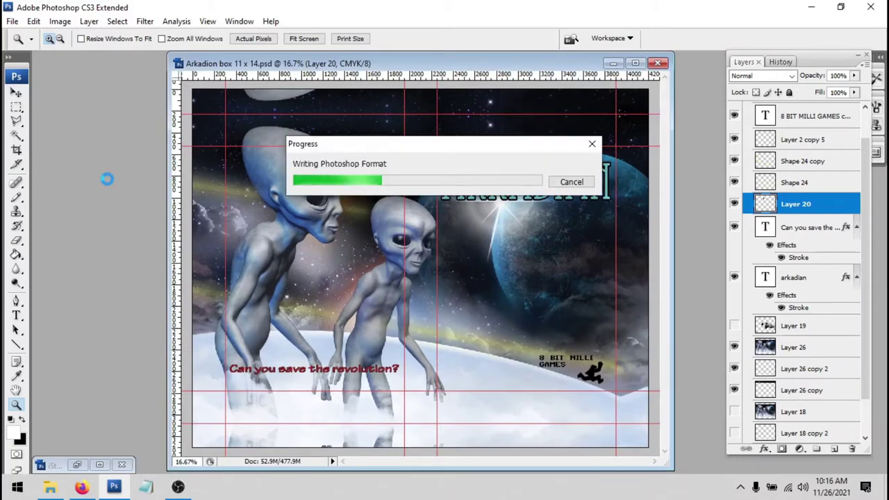
# - Show Layer 19 and paste a copy of its large spaceship into a new document
pyautogui.click(734, 326)
pyautogui.click(789, 326)
pyautogui.hotkey('ctrl', 'n')
pyautogui.press('Return')
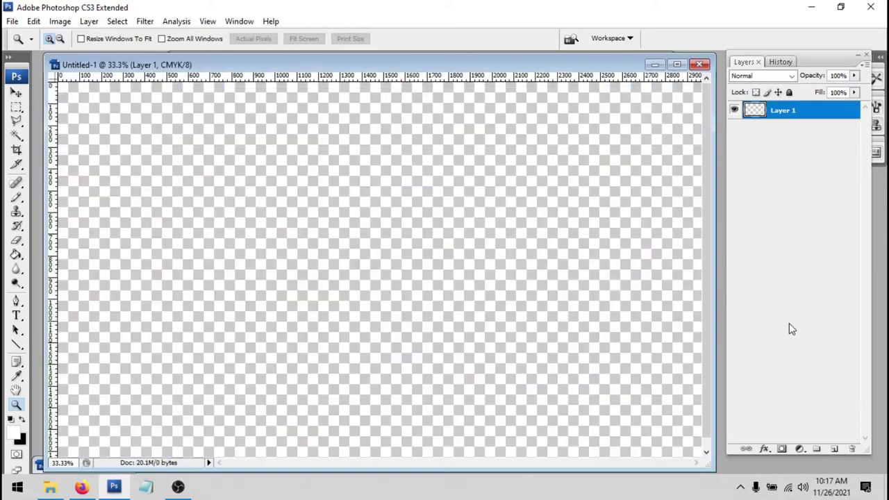
pyautogui.hotkey('ctrl', 'v')
pyautogui.moveTo(46, 344); pyautogui.dragTo(228, 344)
# - Select the spaceship in iStock-907820566.jpg by inverting a Magic Wand selection of the black background, and copy it
pyautogui.click(84, 467)
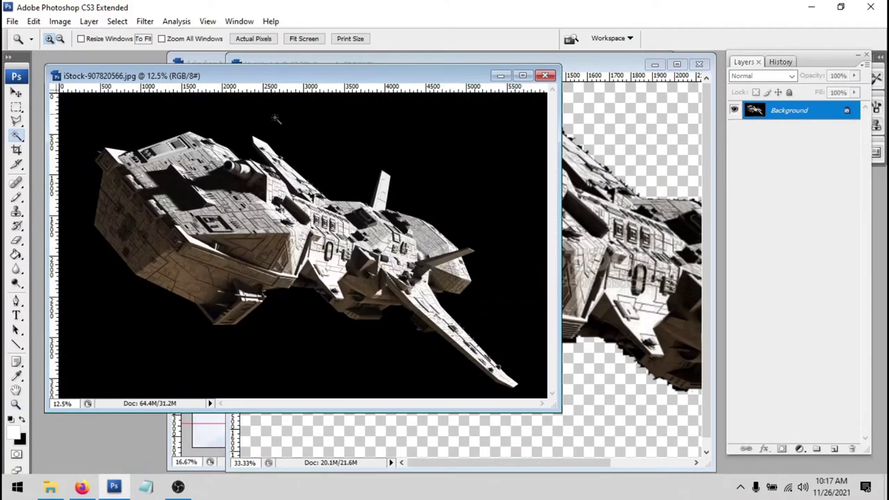
pyautogui.click(17, 135)
pyautogui.click(215, 121)
pyautogui.click(116, 21)
pyautogui.click(149, 78)
pyautogui.hotkey('ctrl', 'c')
# - Paste the copied spaceship into Untitled-1 and scale it to 63.1% width and 61.3% height over the old ship
pyautogui.click(573, 66)
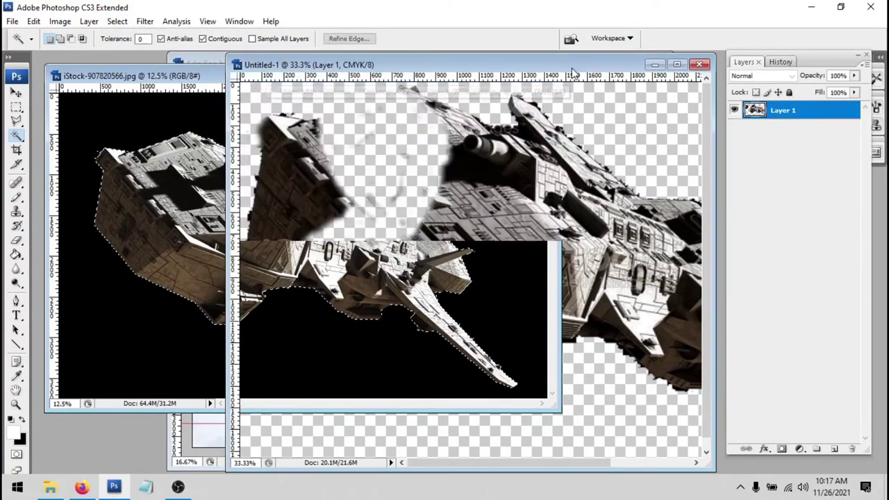
pyautogui.hotkey('ctrl', 'v')
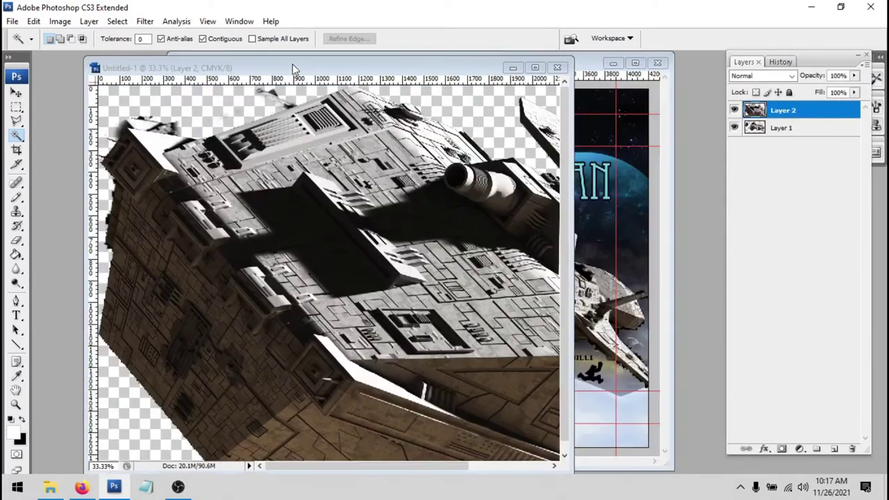
pyautogui.hotkey('ctrl', '-')
pyautogui.hotkey('ctrl', '-')
pyautogui.hotkey('ctrl', 't')
pyautogui.moveTo(512, 392); pyautogui.dragTo(398, 321)
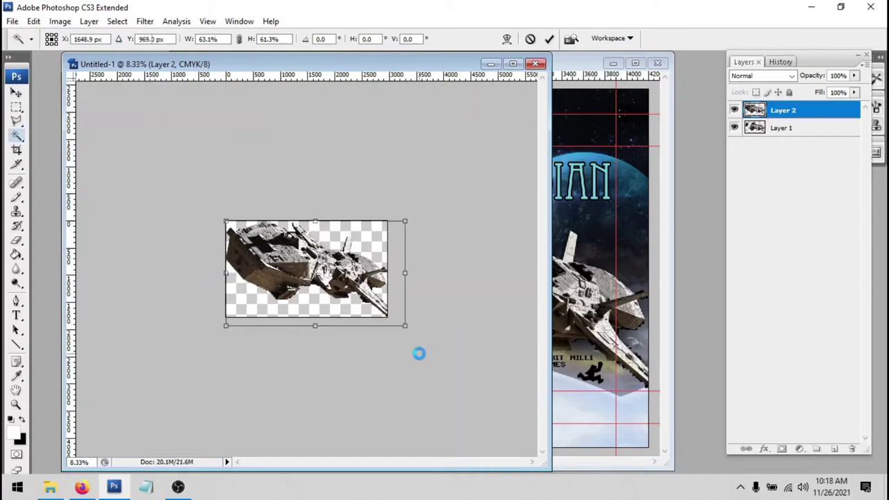
# - Paste the scaled spaceship above Layer 19 in Arkadion box 11 x 14.psd and position it over the old ship
pyautogui.click(599, 392)
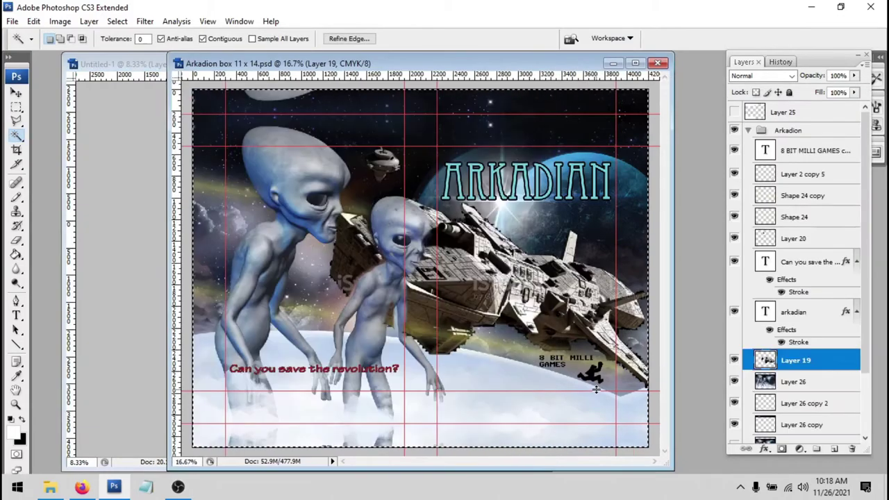
pyautogui.press('v')
pyautogui.moveTo(404, 292); pyautogui.dragTo(472, 321)
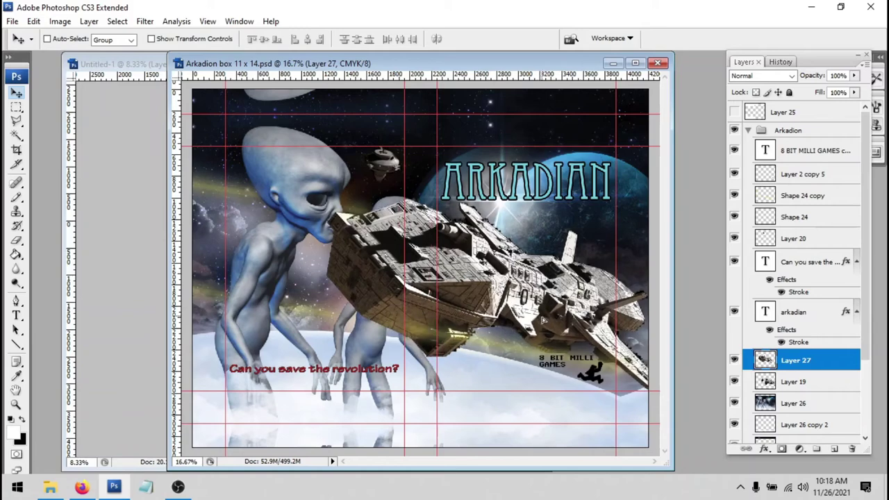
# - Close the Untitled-1 document and hide Layer 19 in the box artwork
pyautogui.click(120, 91)
pyautogui.click(535, 64)
pyautogui.click(446, 193)
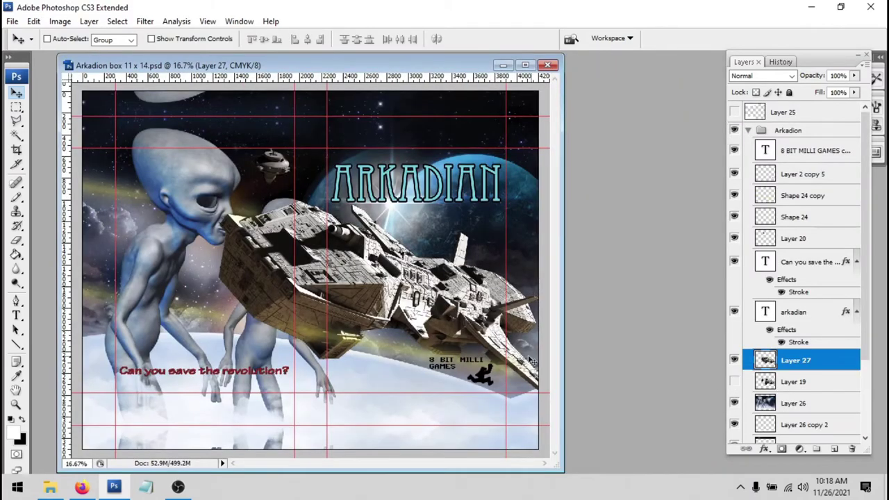
# - Set Layer 27's opacity to 25% and hide the guides, ready to erase the ship over the second alien's head
pyautogui.press('z')
pyautogui.moveTo(220, 193); pyautogui.dragTo(378, 323)
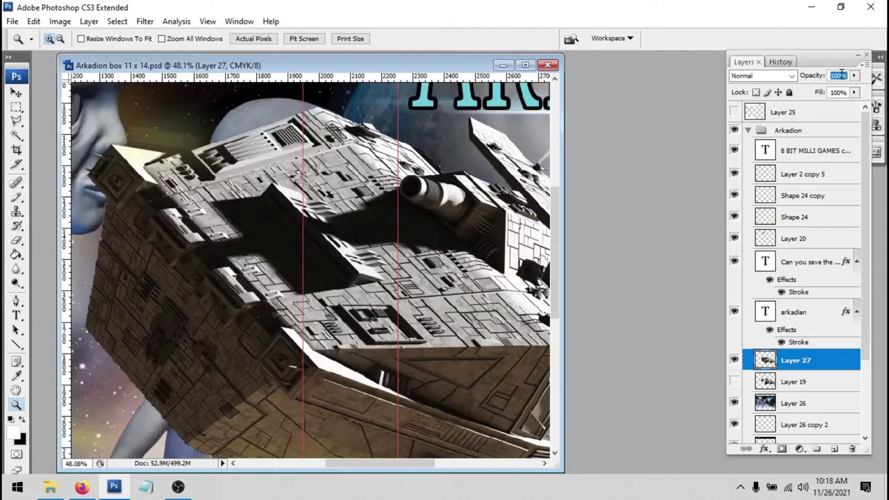
pyautogui.write('25')
pyautogui.moveTo(291, 99); pyautogui.dragTo(428, 293)
pyautogui.hotkey('ctrl', 'h')
pyautogui.press('e')
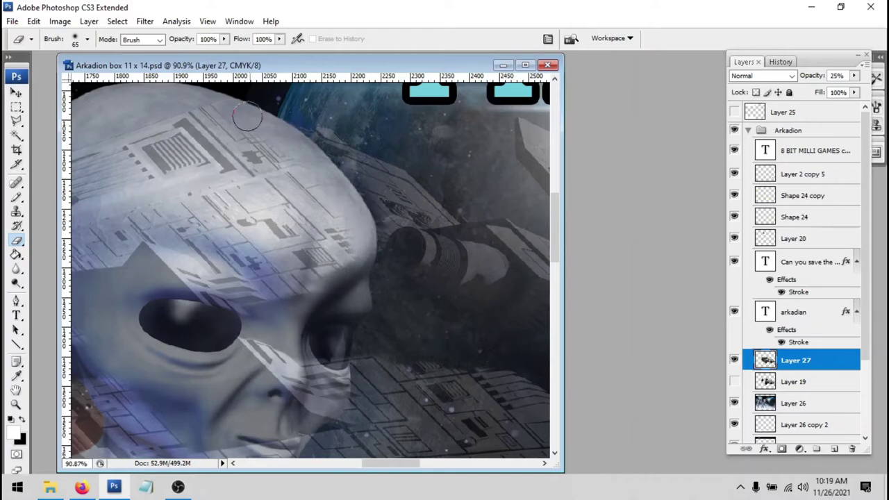
# - Try to erase the ship over the second alien's face, switching Layer 27's opacity between 25% and 100% to check the cutout
pyautogui.write('100')
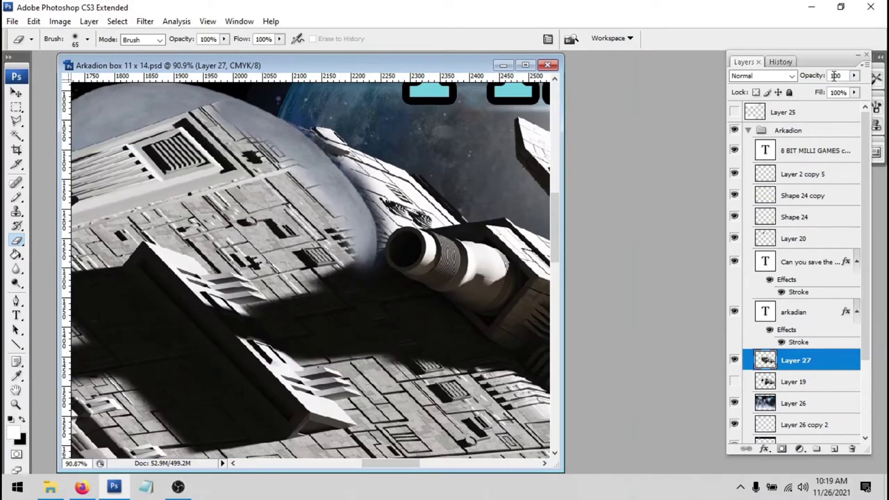
pyautogui.press('BackSpace')
pyautogui.press('BackSpace')
pyautogui.write('25')
pyautogui.press('Return')
pyautogui.press('2')
pyautogui.press('5')
pyautogui.doubleClick(834, 76)
pyautogui.write('25')
pyautogui.press('Return')
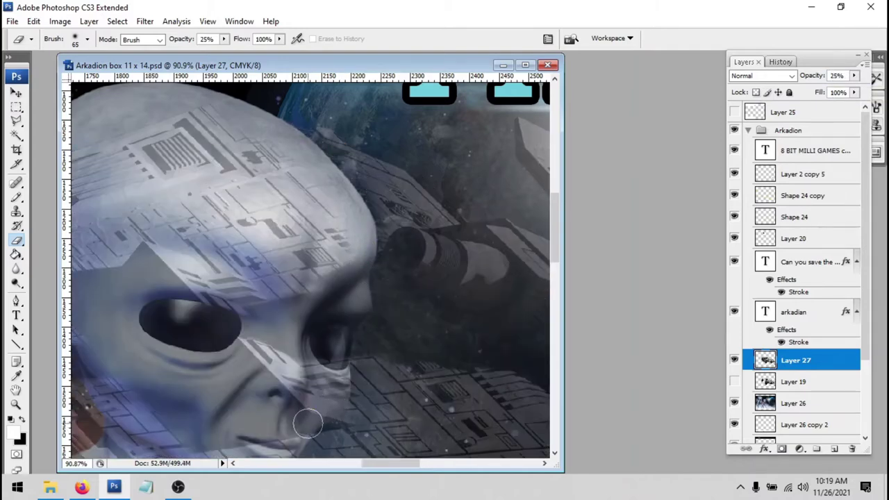
pyautogui.scroll(-3, 306, 418)
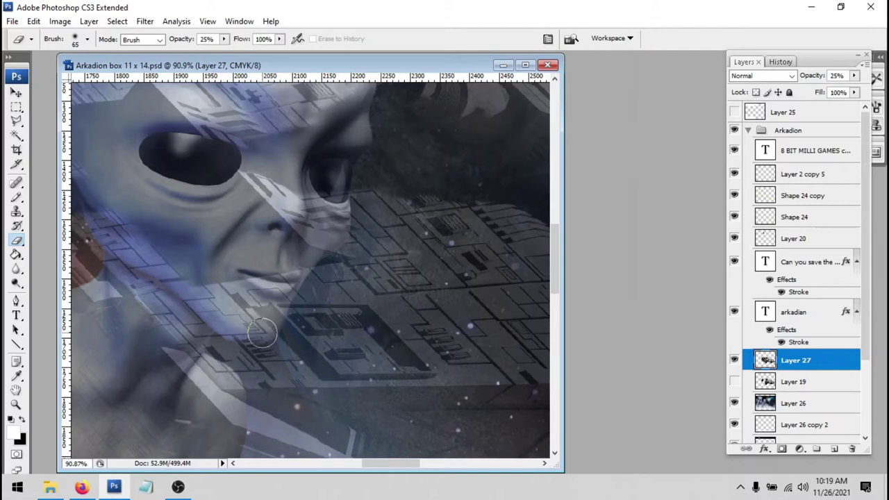
pyautogui.write('100')
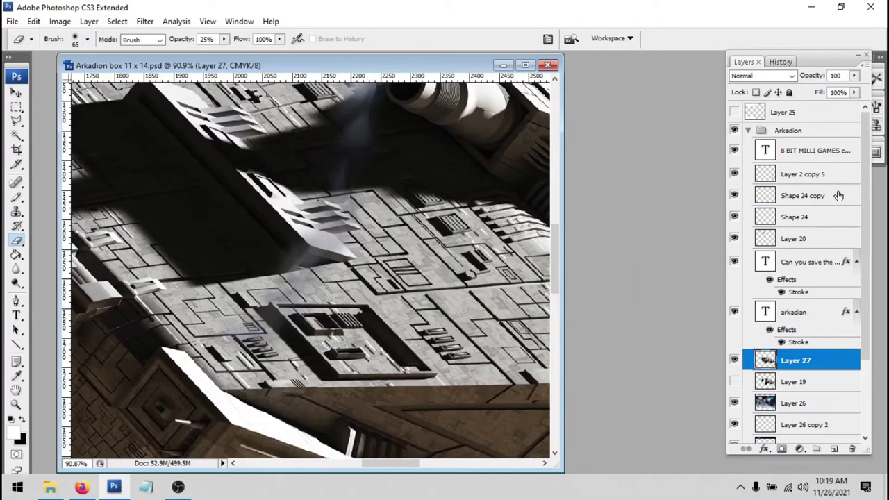
# - Revert the artwork to the history state right after the ship was moved, discarding the opacity changes and eraser strokes
pyautogui.hotkey('ctrl', 'z')
pyautogui.click(781, 62)
pyautogui.click(779, 267)
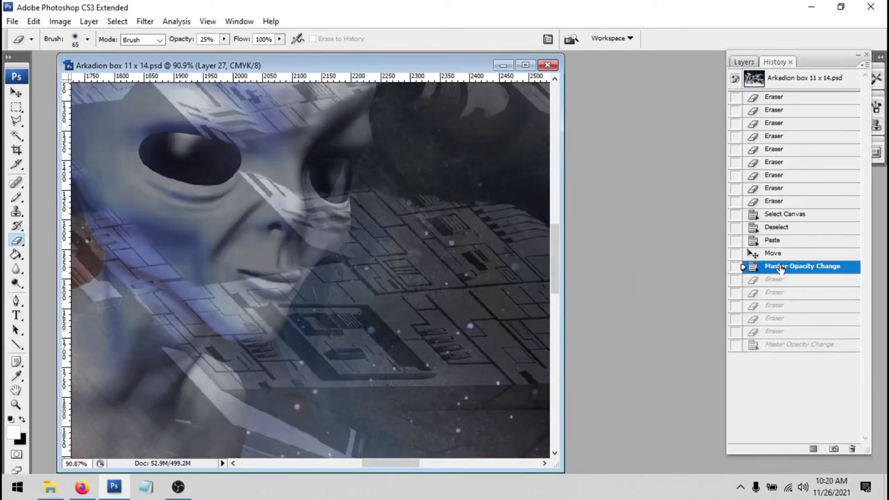
pyautogui.click(777, 255)
# - Set Layer 27's opacity to 25% again so the second alien shows through the ship
pyautogui.hotkey('ctrl', '0')
pyautogui.press('z')
pyautogui.moveTo(237, 185); pyautogui.dragTo(366, 284)
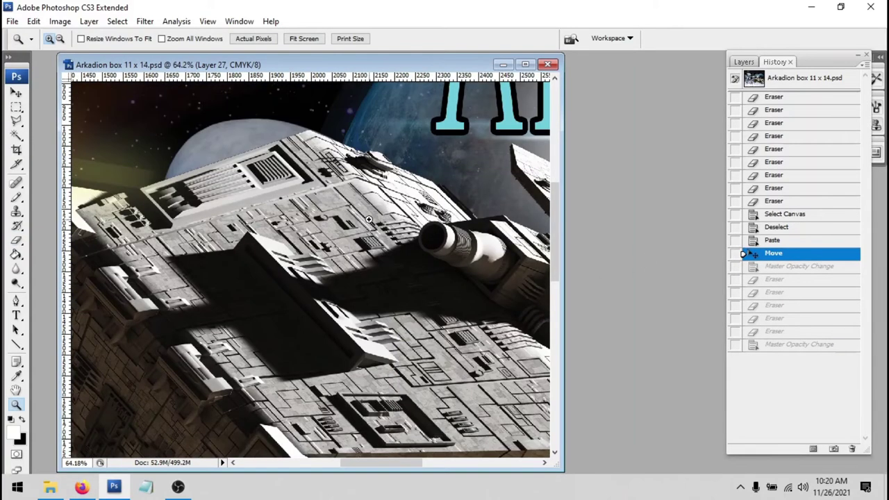
pyautogui.click(739, 64)
pyautogui.write('35')
pyautogui.press('BackSpace')
pyautogui.press('BackSpace')
pyautogui.write('25')
pyautogui.press('Return')
pyautogui.press('e')
# - Erase the ship just inside the front edge of the second alien's forehead, face and chin with the 65 px eraser
pyautogui.press('z')
pyautogui.moveTo(282, 104)
pyautogui.mouseDown()
pyautogui.moveTo(365, 131)
pyautogui.moveTo(407, 233)
pyautogui.mouseUp()
pyautogui.press('e')
pyautogui.moveTo(224, 200)
pyautogui.mouseDown()
pyautogui.moveTo(191, 174)
pyautogui.moveTo(337, 244)
pyautogui.moveTo(425, 323)
pyautogui.mouseUp()
pyautogui.scroll(-3, 421, 316)
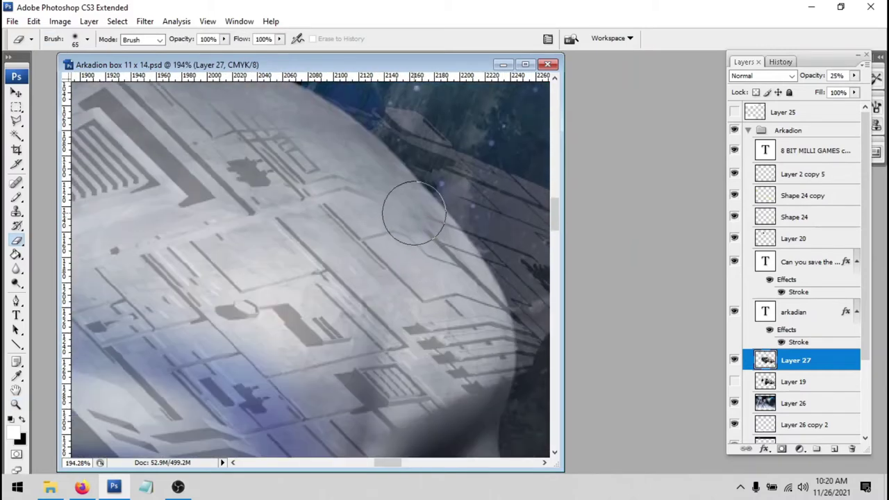
pyautogui.moveTo(415, 213)
pyautogui.mouseDown()
pyautogui.moveTo(471, 278)
pyautogui.moveTo(490, 368)
pyautogui.mouseUp()
pyautogui.scroll(-3, 491, 368)
pyautogui.moveTo(471, 181)
pyautogui.mouseDown()
pyautogui.moveTo(486, 199)
pyautogui.moveTo(480, 354)
pyautogui.mouseUp()
pyautogui.scroll(-3, 480, 353)
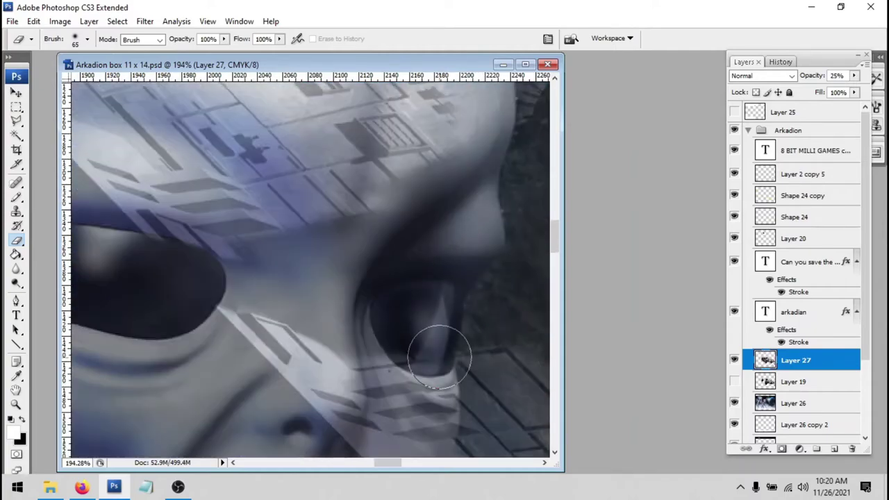
pyautogui.scroll(-3, 428, 307)
pyautogui.scroll(-6, 376, 357)
pyautogui.moveTo(366, 239)
pyautogui.mouseDown()
pyautogui.moveTo(294, 344)
pyautogui.moveTo(317, 308)
pyautogui.moveTo(252, 383)
pyautogui.moveTo(214, 326)
pyautogui.moveTo(137, 334)
pyautogui.moveTo(165, 303)
pyautogui.moveTo(429, 298)
pyautogui.moveTo(461, 275)
pyautogui.mouseUp()
# - Erase the ship along the outer edge of the second alien's front shoulder and arm
pyautogui.press('space')
pyautogui.moveTo(440, 342)
pyautogui.mouseDown()
pyautogui.moveTo(431, 199)
pyautogui.moveTo(427, 258)
pyautogui.moveTo(499, 313)
pyautogui.mouseUp()
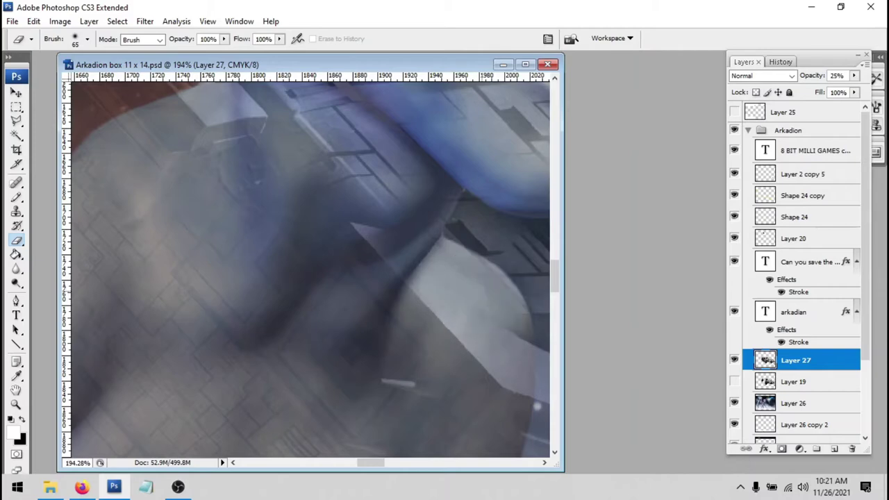
pyautogui.scroll(-3, 501, 278)
pyautogui.moveTo(510, 183)
pyautogui.mouseDown()
pyautogui.moveTo(497, 226)
pyautogui.moveTo(504, 247)
pyautogui.moveTo(495, 338)
pyautogui.moveTo(476, 409)
pyautogui.mouseUp()
pyautogui.scroll(-3, 461, 348)
pyautogui.scroll(-3, 461, 348)
pyautogui.moveTo(481, 149)
pyautogui.mouseDown()
pyautogui.moveTo(471, 214)
pyautogui.moveTo(475, 363)
pyautogui.mouseUp()
pyautogui.scroll(-4, 478, 264)
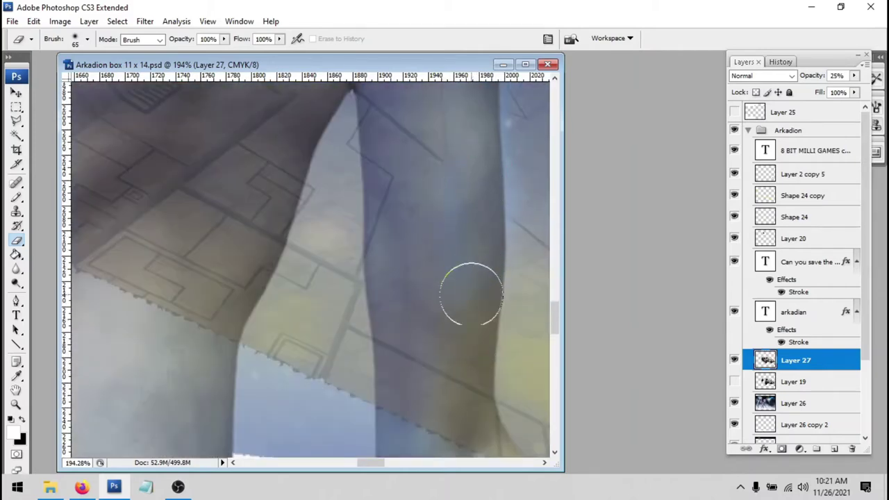
pyautogui.scroll(-3, 461, 336)
pyautogui.moveTo(471, 207)
pyautogui.mouseDown()
pyautogui.moveTo(470, 264)
pyautogui.moveTo(486, 334)
pyautogui.moveTo(518, 382)
pyautogui.mouseUp()
# - Erase the ship along the inner edge of the same arm and up around the armpit
pyautogui.scroll(5, 391, 309)
pyautogui.moveTo(379, 151); pyautogui.dragTo(391, 264)
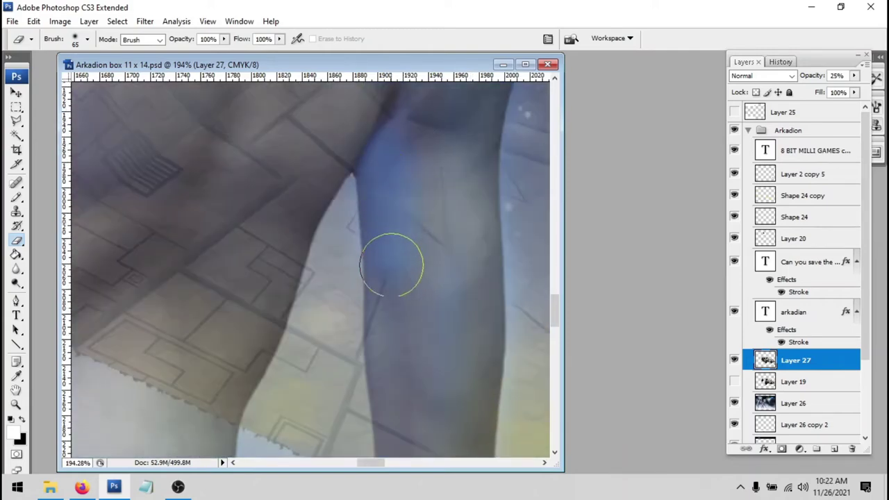
pyautogui.scroll(-2, 396, 362)
pyautogui.moveTo(391, 298); pyautogui.dragTo(395, 359)
pyautogui.scroll(4, 417, 278)
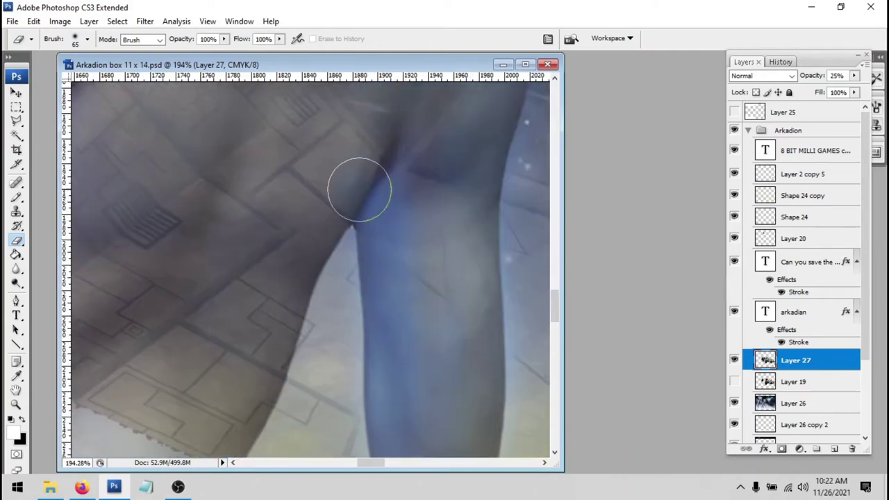
pyautogui.scroll(-2, 278, 264)
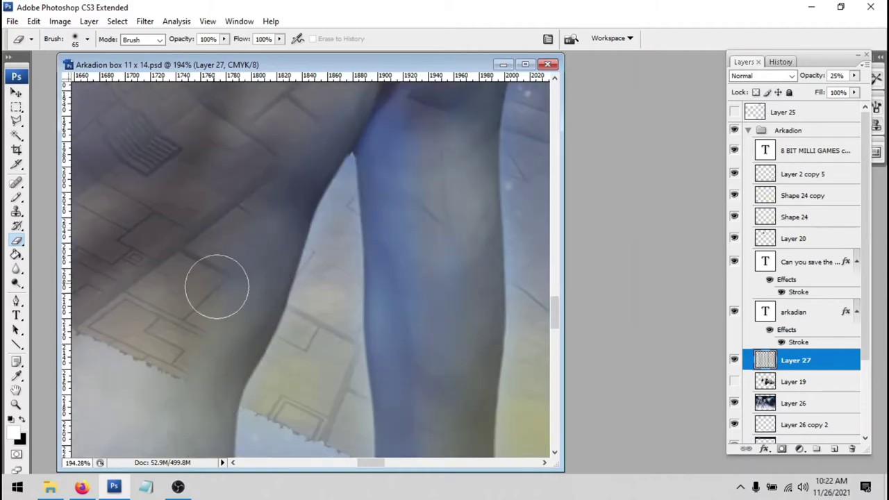
# - Erase the ship over the second alien's lower torso along the ship's jagged underside
pyautogui.press('space')
pyautogui.moveTo(214, 288); pyautogui.dragTo(403, 318)
pyautogui.moveTo(260, 175)
pyautogui.mouseDown()
pyautogui.moveTo(436, 312)
pyautogui.moveTo(372, 444)
pyautogui.mouseUp()
pyautogui.moveTo(340, 160)
pyautogui.mouseDown()
pyautogui.moveTo(346, 176)
pyautogui.moveTo(222, 410)
pyautogui.moveTo(277, 384)
pyautogui.mouseUp()
# - Erase the ship along the second alien's rear shoulder, neck, ear and back of the head
pyautogui.scroll(4, 500, 201)
pyautogui.press('space')
pyautogui.moveTo(439, 277); pyautogui.dragTo(282, 282)
pyautogui.moveTo(475, 180)
pyautogui.mouseDown()
pyautogui.moveTo(361, 228)
pyautogui.moveTo(240, 315)
pyautogui.moveTo(222, 349)
pyautogui.mouseUp()
pyautogui.scroll(5, 479, 188)
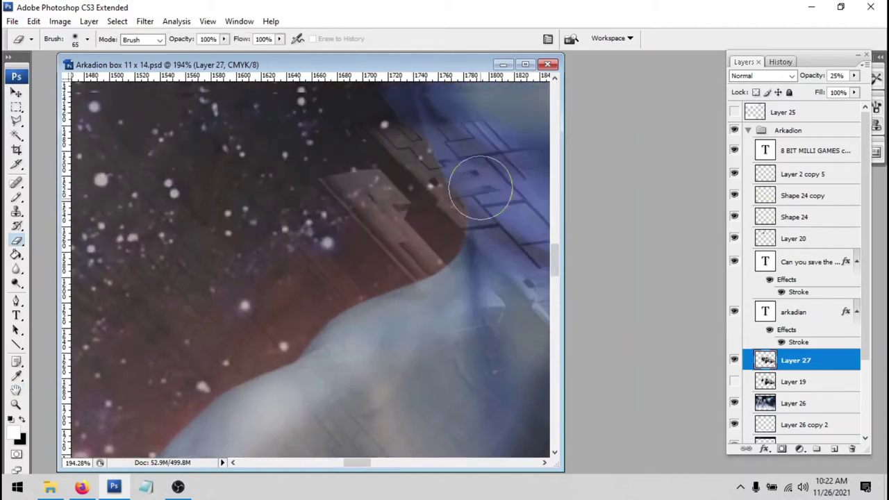
pyautogui.scroll(3, 444, 243)
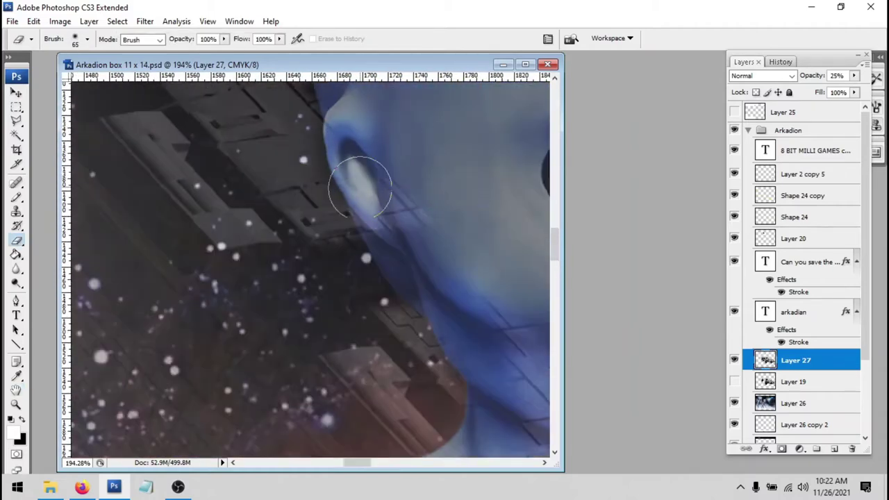
pyautogui.scroll(5, 363, 278)
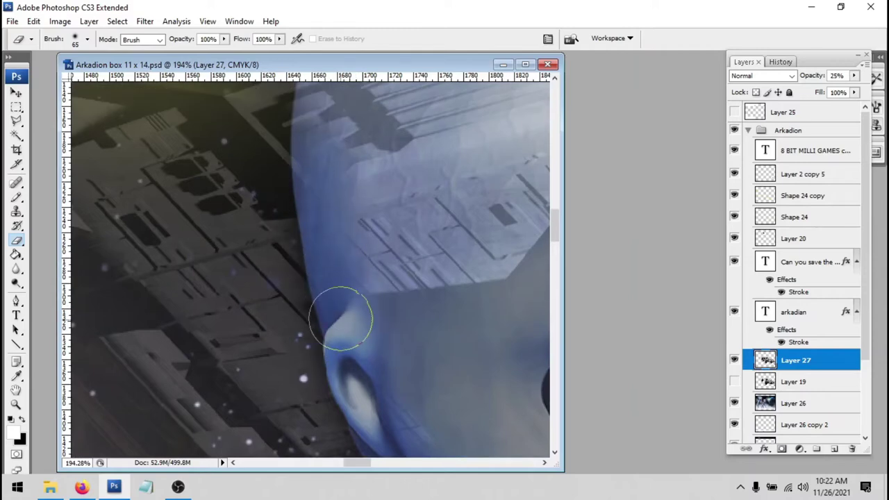
pyautogui.scroll(3, 339, 230)
pyautogui.moveTo(339, 229); pyautogui.dragTo(331, 282)
# - Start a Polygonal Lasso outline inside the second alien, from behind the ear down the neck, rear shoulder and upper arm
pyautogui.hotkey('ctrl', '0')
pyautogui.press('z')
pyautogui.moveTo(209, 158)
pyautogui.mouseDown()
pyautogui.moveTo(330, 354)
pyautogui.moveTo(365, 354)
pyautogui.moveTo(474, 306)
pyautogui.mouseUp()
pyautogui.moveTo(279, 315); pyautogui.dragTo(280, 314)
pyautogui.press('l')
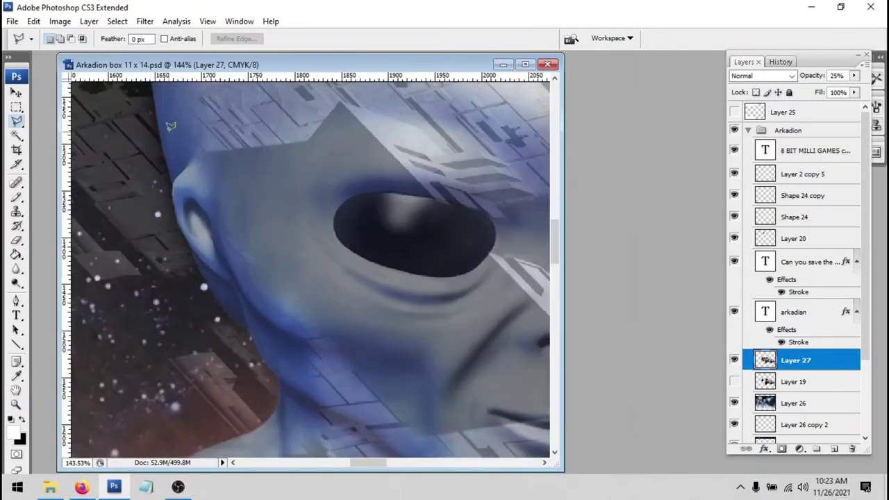
pyautogui.click(289, 376)
pyautogui.scroll(-2, 291, 333)
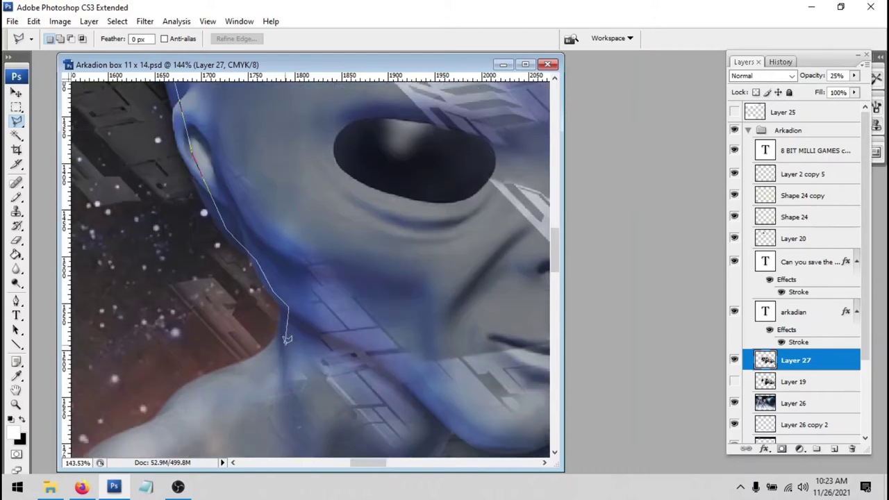
pyautogui.click(195, 390)
pyautogui.click(151, 427)
pyautogui.moveTo(150, 428); pyautogui.dragTo(168, 368)
pyautogui.click(117, 396)
pyautogui.moveTo(95, 418); pyautogui.dragTo(135, 385)
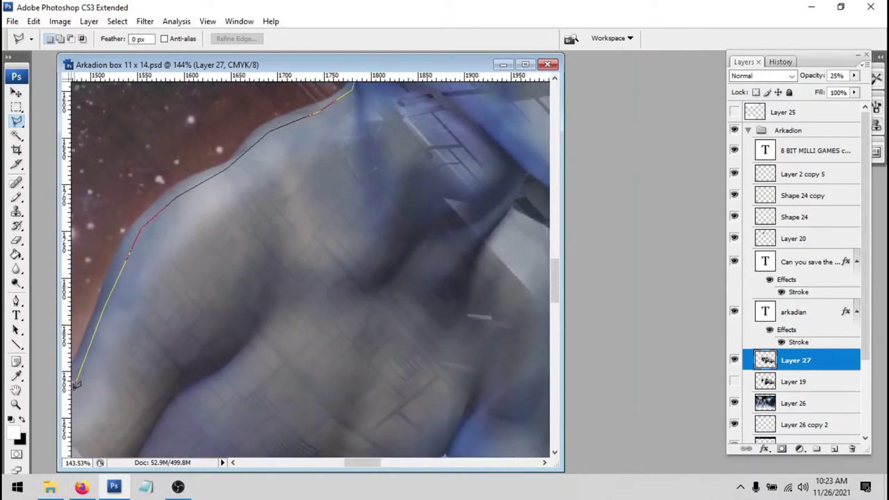
pyautogui.click(74, 377)
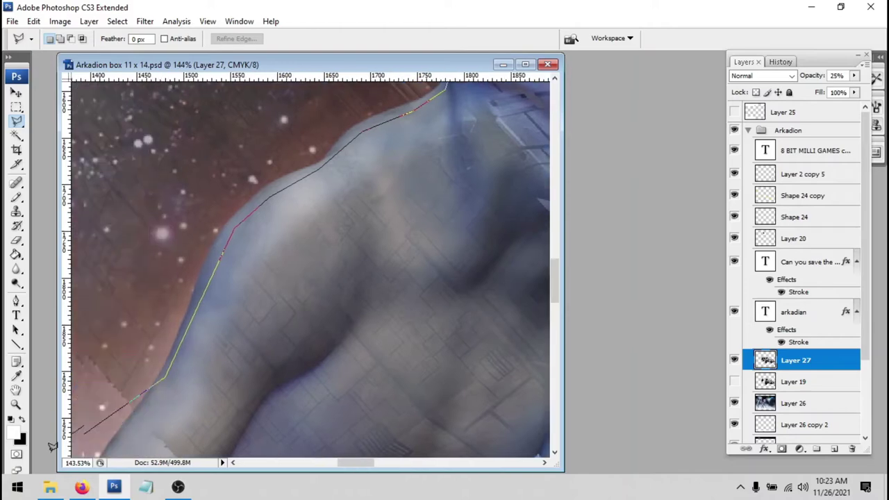
pyautogui.click(140, 417)
# - Continue the lasso outline across the forearm and belly beneath the ship's edge, up the waist to the armpit
pyautogui.scroll(-4, 140, 417)
pyautogui.click(292, 439)
pyautogui.scroll(-2, 292, 439)
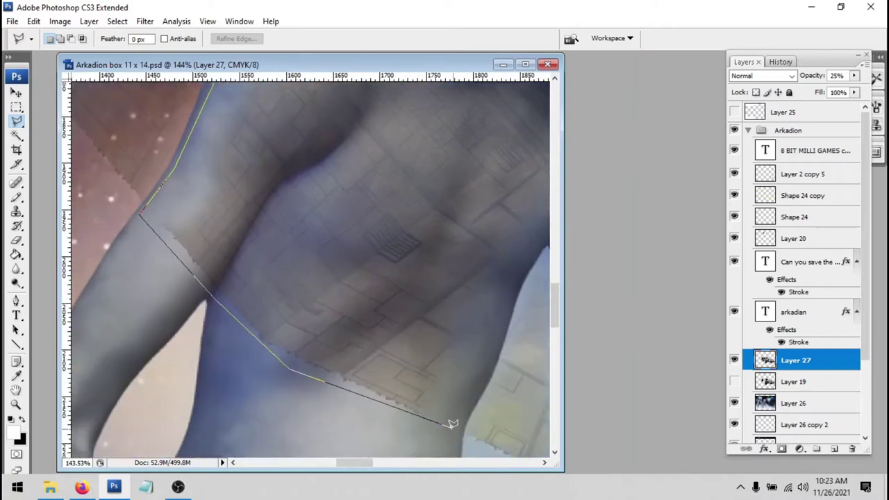
pyautogui.click(523, 275)
pyautogui.click(547, 248)
pyautogui.hscroll(2, 520, 198)
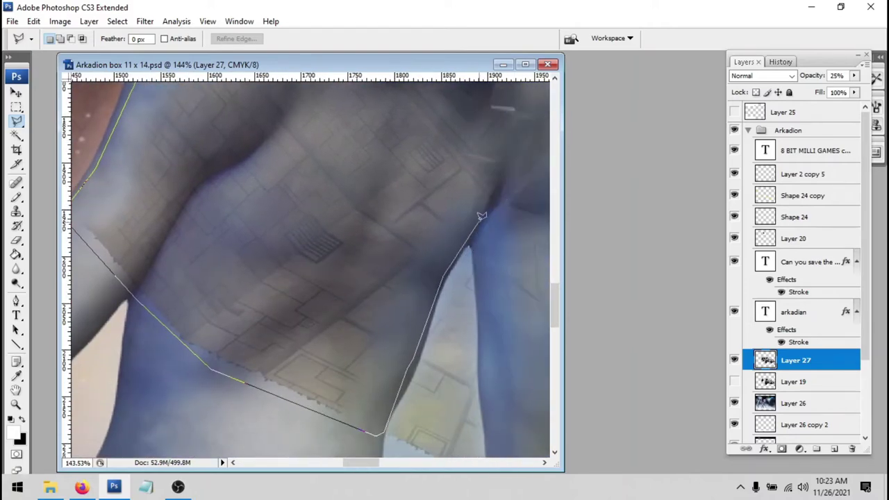
pyautogui.scroll(-2, 494, 416)
# - Extend the lasso outline down the inner side of the front arm and back up its outer side to the shoulder
pyautogui.click(492, 417)
pyautogui.hscroll(3, 544, 448)
pyautogui.click(437, 445)
pyautogui.click(468, 303)
pyautogui.moveTo(416, 146); pyautogui.dragTo(365, 269)
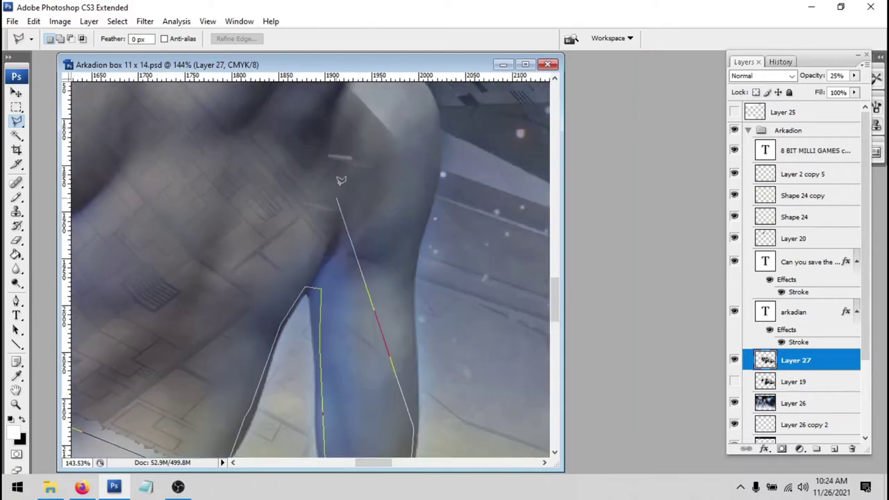
pyautogui.click(440, 173)
# - Continue the lasso outline over the front shoulder and along the chin, mouth and cheek up to the brow
pyautogui.scroll(3, 441, 173)
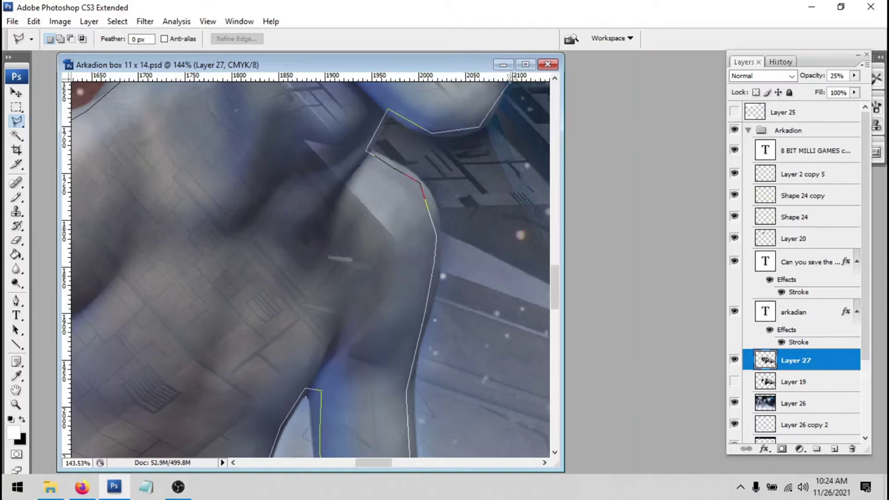
pyautogui.scroll(2, 511, 79)
pyautogui.scroll(3, 516, 177)
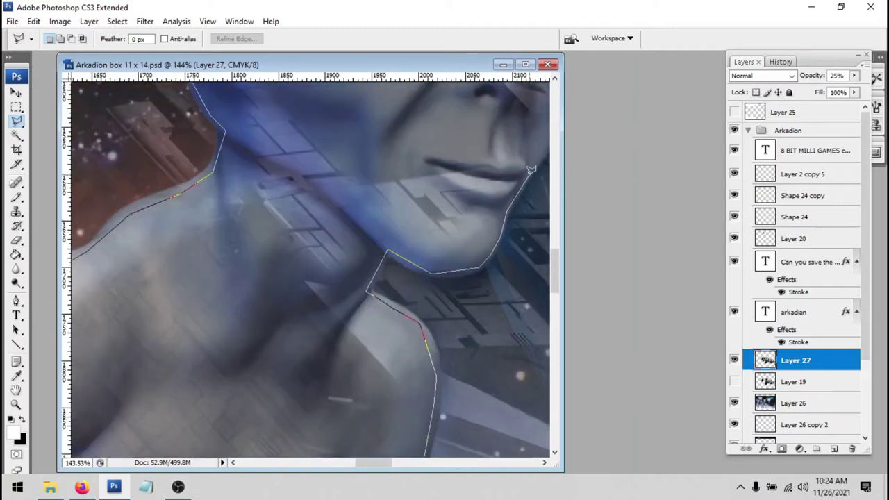
pyautogui.click(528, 173)
pyautogui.click(515, 139)
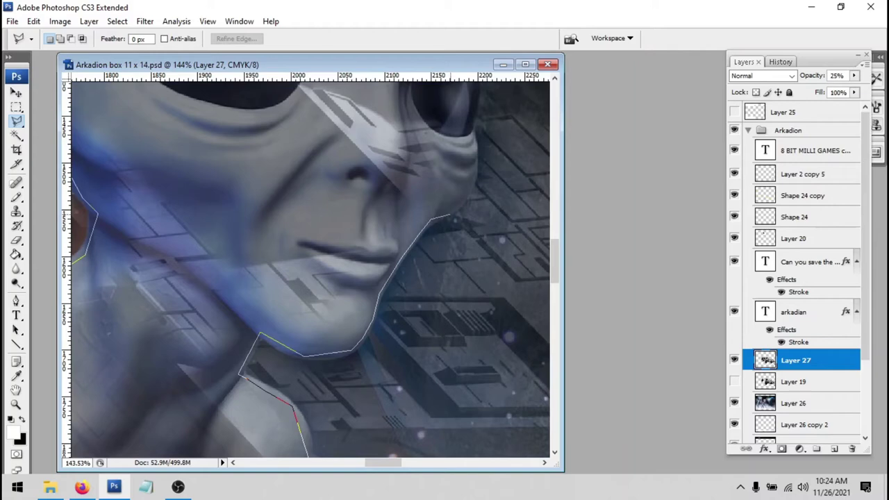
pyautogui.scroll(3, 475, 137)
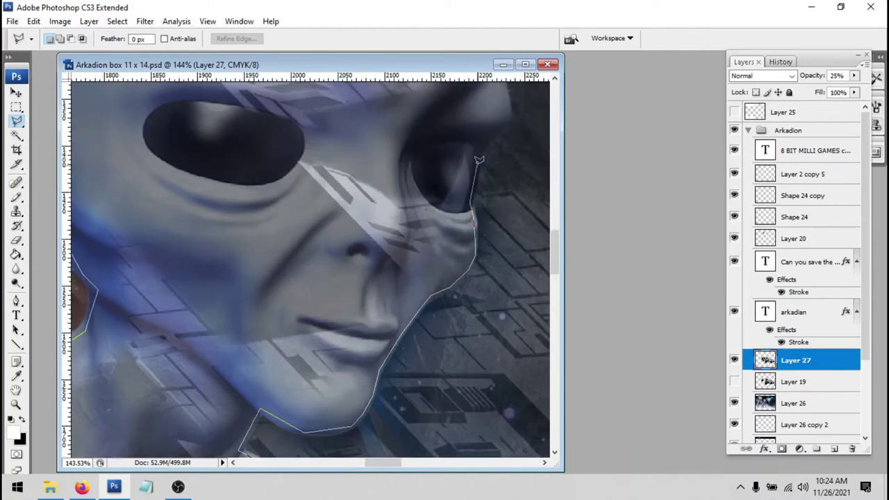
pyautogui.click(505, 111)
# - Close the lasso outline around the forehead and top of the head, delete the ship inside it and deselect
pyautogui.scroll(3, 502, 114)
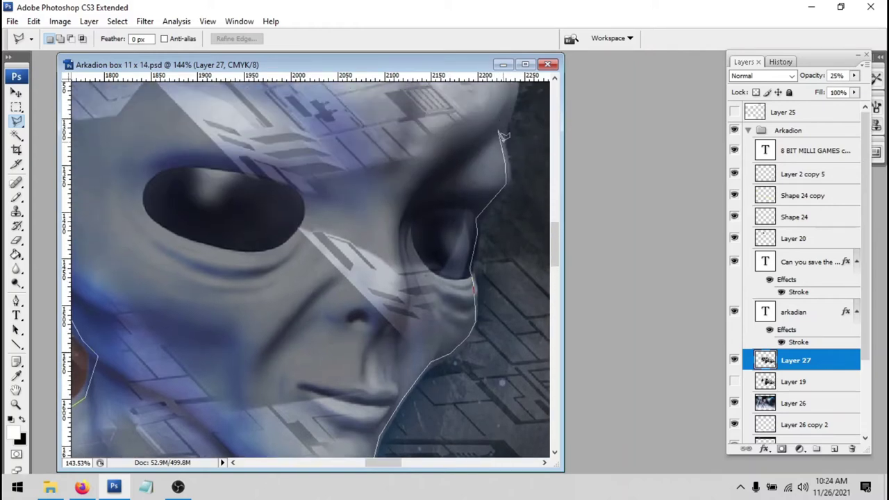
pyautogui.scroll(1, 506, 125)
pyautogui.scroll(3, 514, 146)
pyautogui.click(514, 150)
pyautogui.scroll(4, 511, 160)
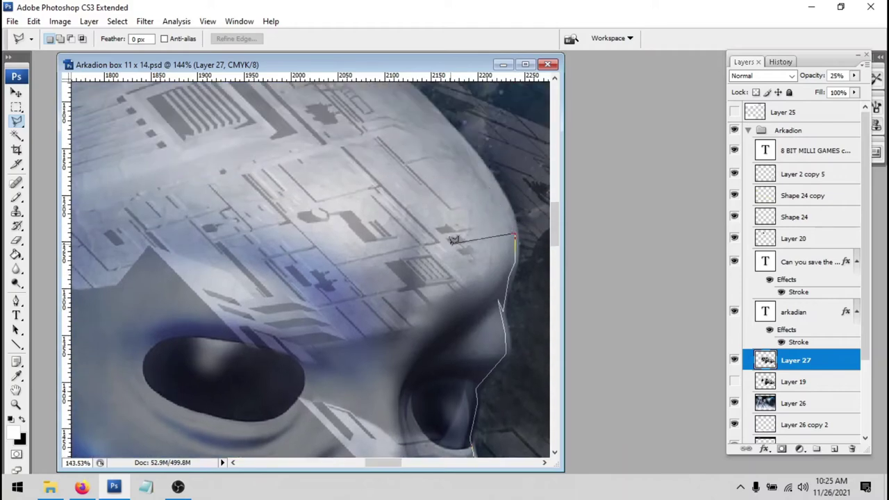
pyautogui.click(446, 122)
pyautogui.scroll(4, 417, 136)
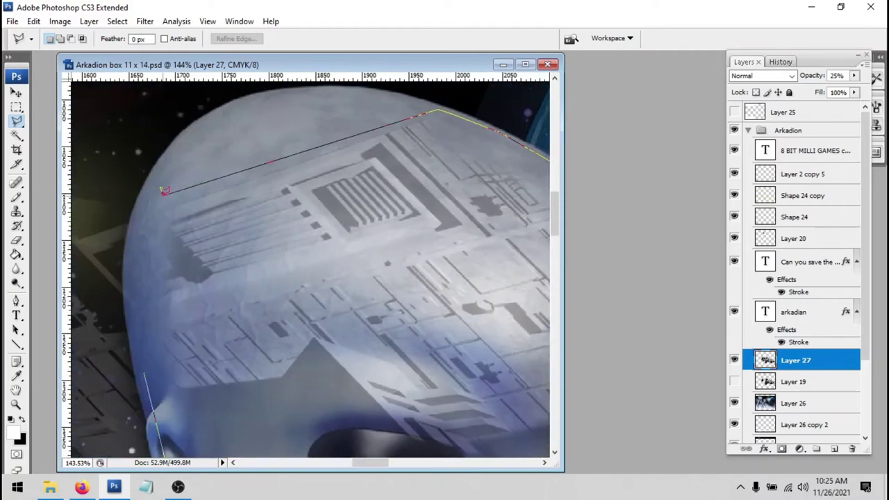
pyautogui.click(139, 206)
pyautogui.click(143, 373)
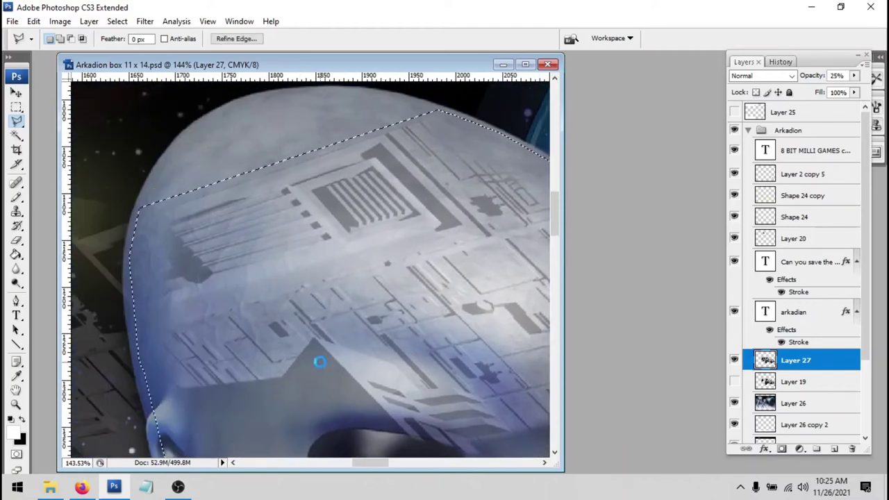
pyautogui.press('Delete')
pyautogui.hotkey('ctrl', 'd')
pyautogui.hotkey('ctrl', '0')
pyautogui.press('z')
pyautogui.moveTo(198, 253); pyautogui.dragTo(373, 381)
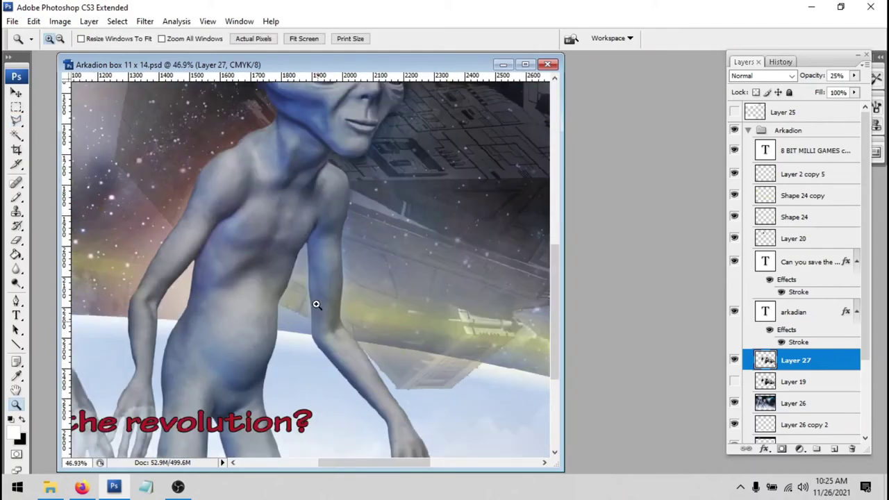
pyautogui.scroll(5, 173, 243)
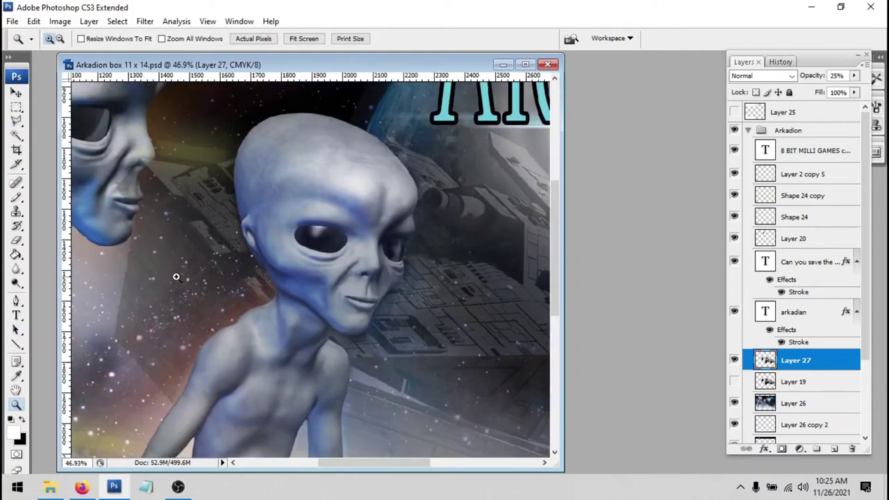
# - Erase the ship's overlap along the larger alien's nose and mouth, and set Layer 27's opacity to 100%
pyautogui.moveTo(152, 160); pyautogui.dragTo(307, 329)
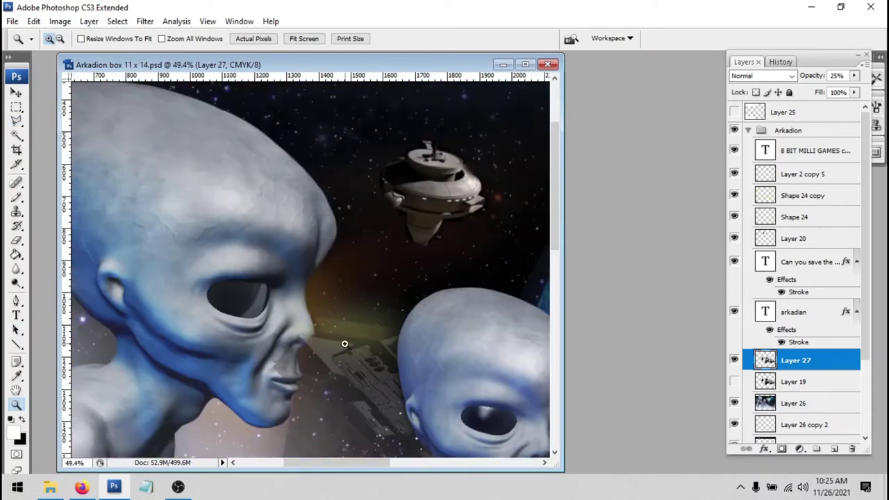
pyautogui.moveTo(339, 404); pyautogui.dragTo(364, 252)
pyautogui.press('e')
pyautogui.moveTo(241, 222)
pyautogui.mouseDown()
pyautogui.moveTo(354, 314)
pyautogui.moveTo(377, 159)
pyautogui.moveTo(308, 248)
pyautogui.moveTo(307, 361)
pyautogui.moveTo(250, 280)
pyautogui.mouseUp()
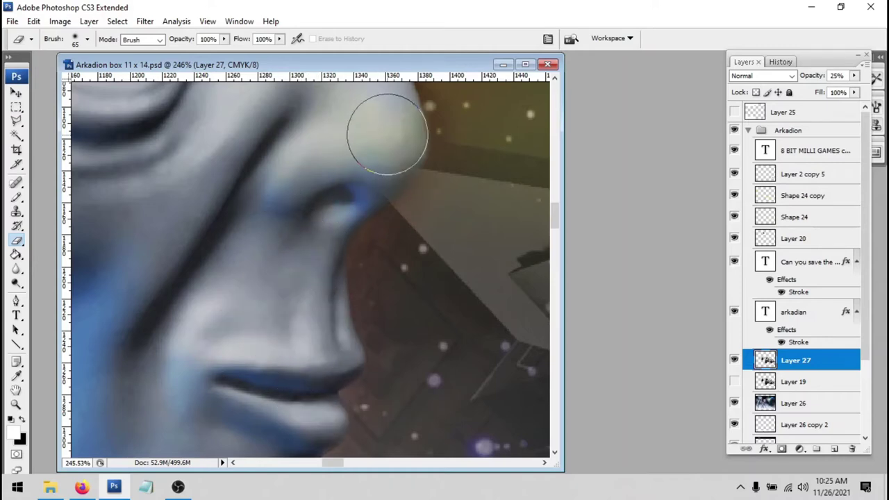
pyautogui.hotkey('ctrl', '0')
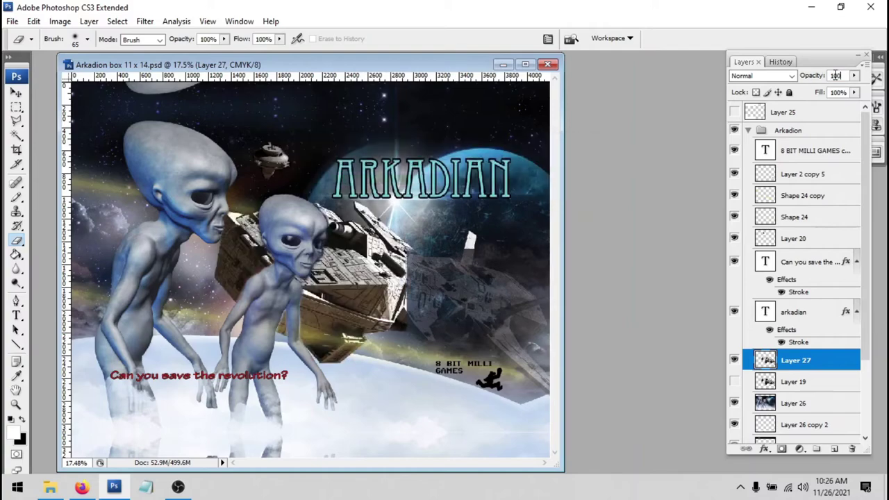
pyautogui.press('Return')
# - Erase stray ship pixels on Layer 27 around the smaller alien's torso and front arm
pyautogui.press('z')
pyautogui.moveTo(255, 186); pyautogui.dragTo(347, 257)
pyautogui.scroll(-8, 365, 269)
pyautogui.scroll(-1, 182, 302)
pyautogui.press('e')
pyautogui.scroll(-5, 118, 271)
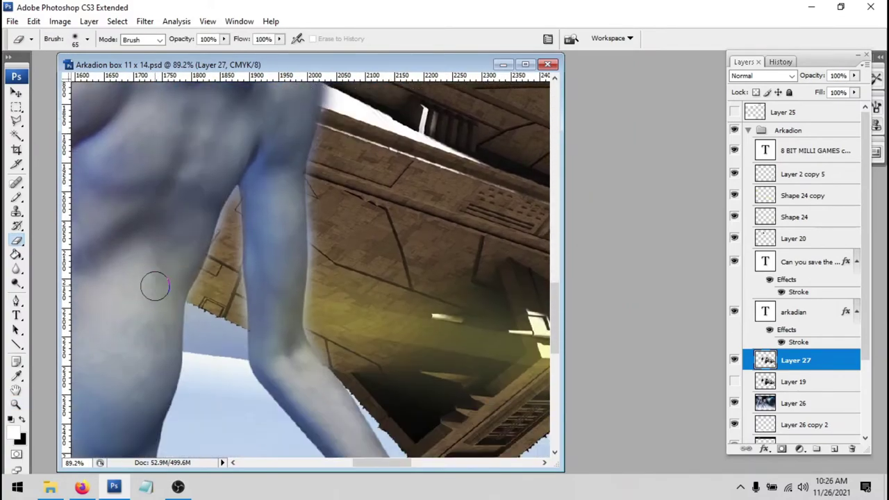
pyautogui.moveTo(284, 169); pyautogui.dragTo(397, 298)
pyautogui.scroll(1, 448, 152)
pyautogui.scroll(7, 452, 167)
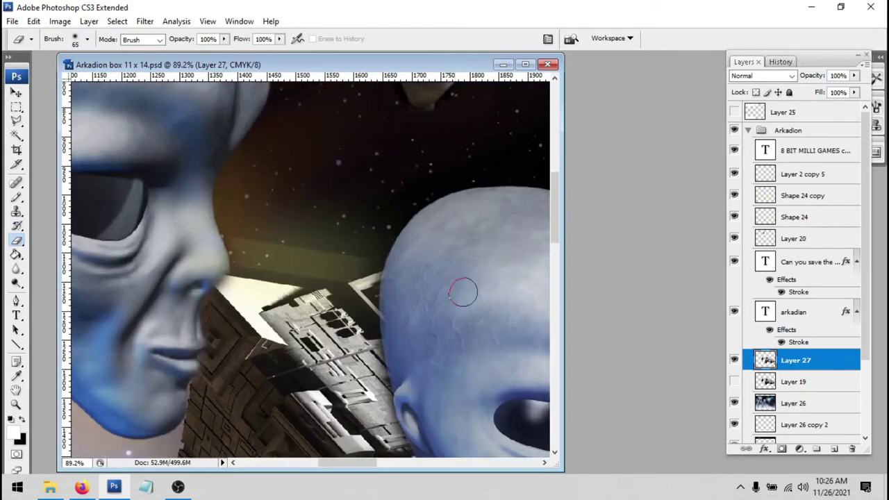
# - Clean up the ship's edge on Layer 27 around the smaller alien's head with the Eraser
pyautogui.moveTo(462, 292); pyautogui.dragTo(174, 308)
pyautogui.moveTo(313, 294); pyautogui.dragTo(279, 287)
pyautogui.moveTo(278, 212); pyautogui.dragTo(390, 300)
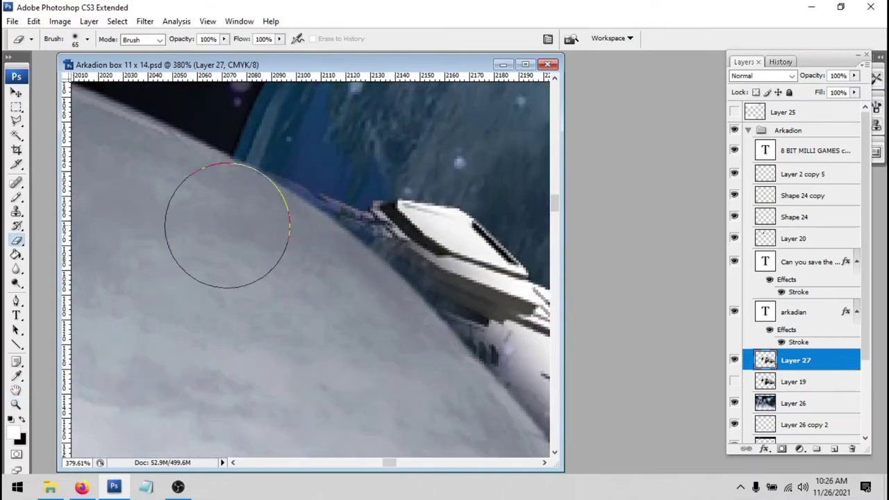
pyautogui.hotkey('ctrl', '0')
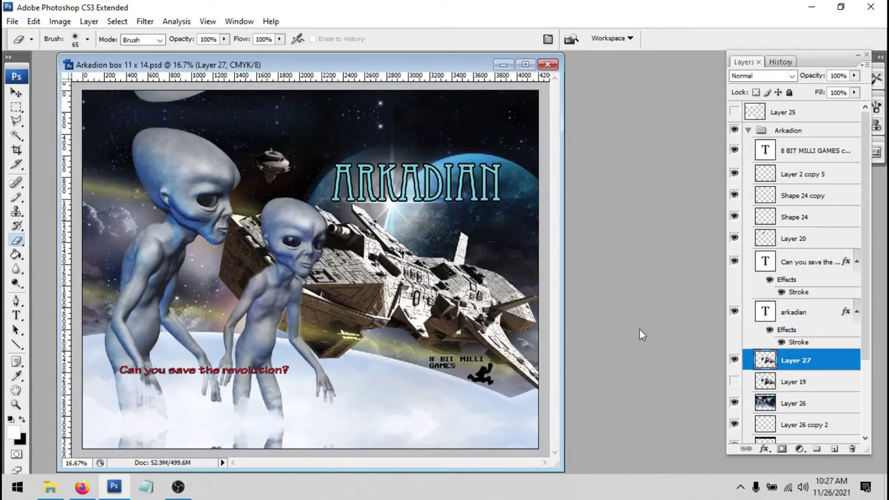
# - Check the whole artwork with the guides toggled on and off, and save the document
pyautogui.hotkey('ctrl', ';')
pyautogui.hotkey('ctrl', ';')
pyautogui.hotkey('ctrl', 's')
# - Preview the artwork full screen with and without the white Layer 25 mask, and save the document
pyautogui.press('f')
pyautogui.press('f')
pyautogui.press('f')
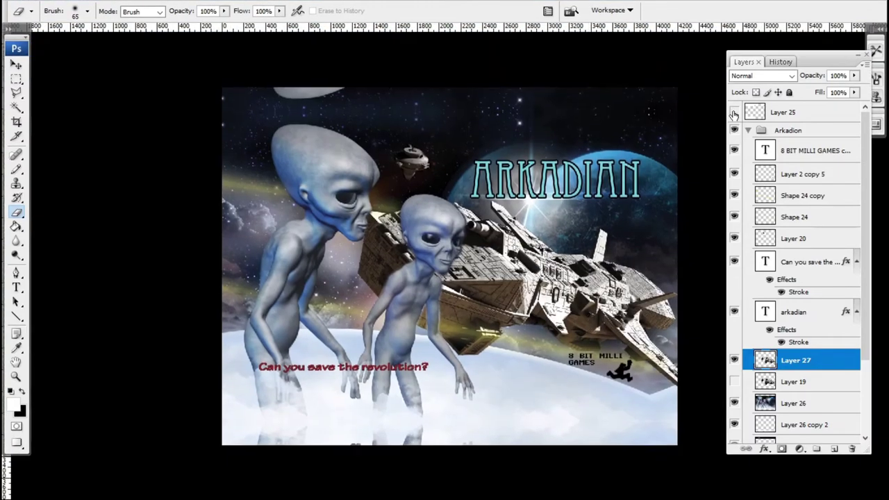
pyautogui.click(734, 113)
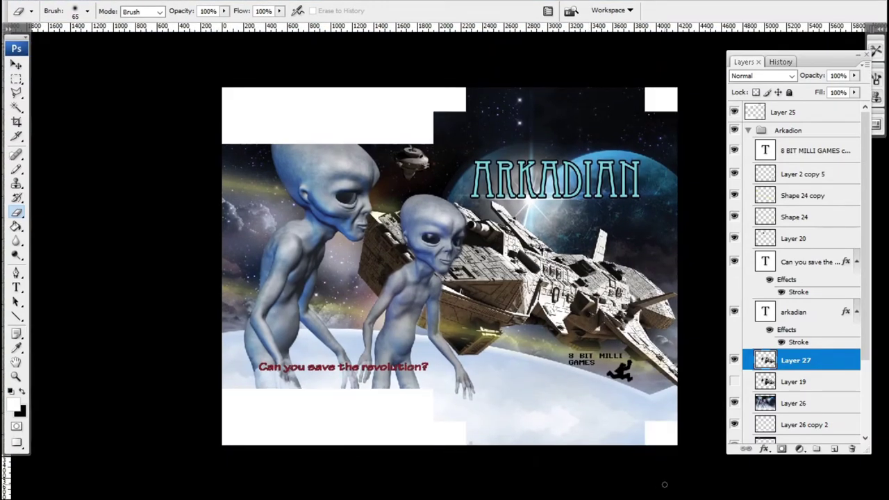
pyautogui.hotkey('ctrl', ';')
pyautogui.hotkey('ctrl', ';')
pyautogui.click(734, 112)
pyautogui.press('f')
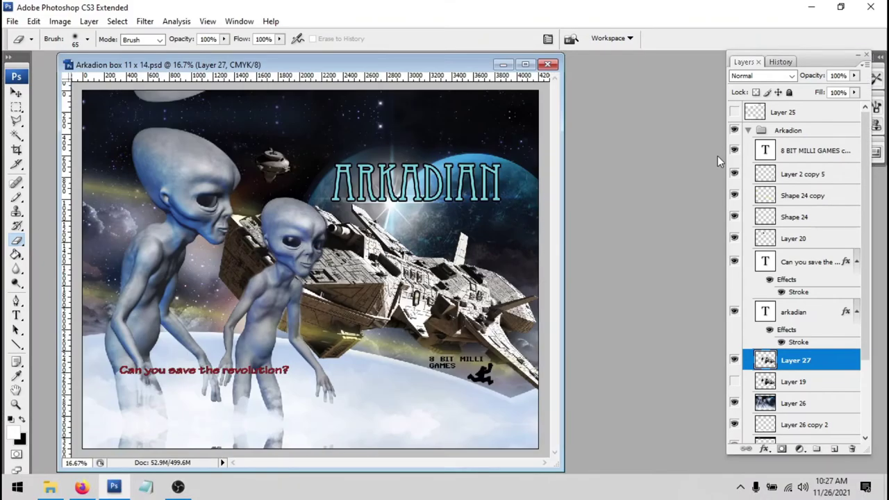
pyautogui.hotkey('ctrl', 's')
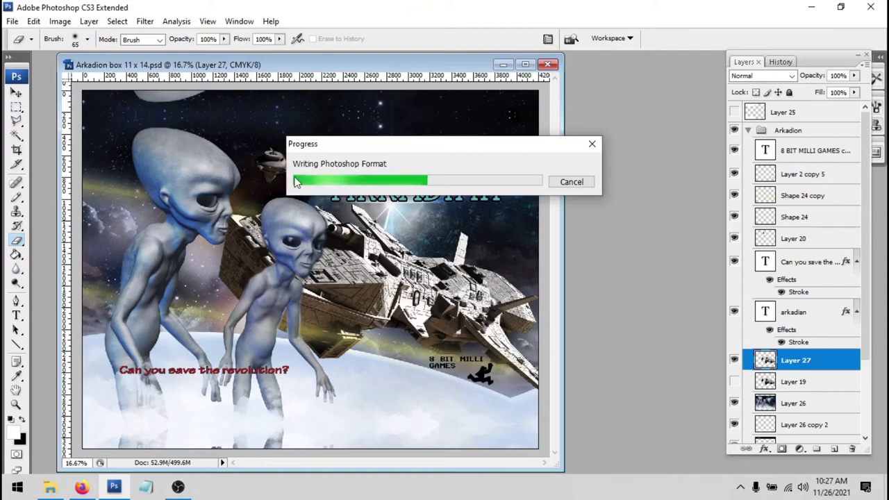
# - Show Layer 25 and save the artwork without layers as the Photoshop PDF "Arkadion box 11 x 14 final"
pyautogui.click(735, 112)
pyautogui.click(12, 20)
pyautogui.click(41, 182)
pyautogui.click(472, 256)
pyautogui.write('final')
pyautogui.click(544, 275)
pyautogui.click(459, 331)
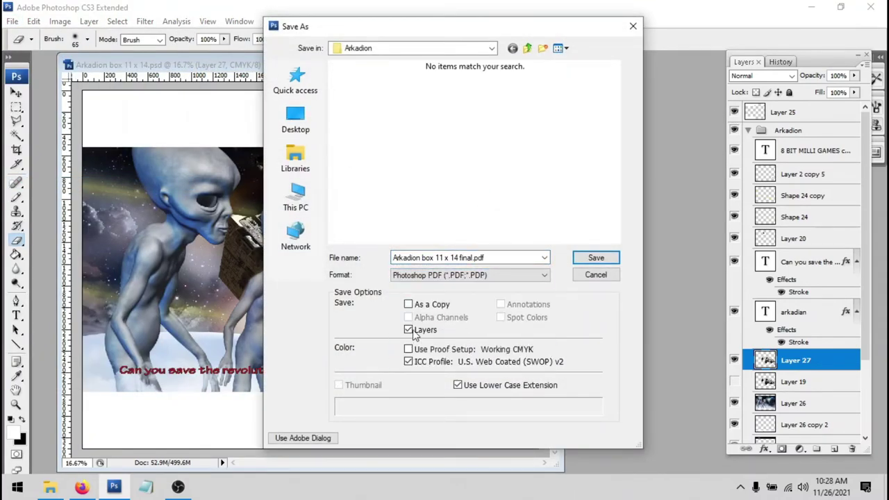
pyautogui.click(408, 329)
pyautogui.click(594, 259)
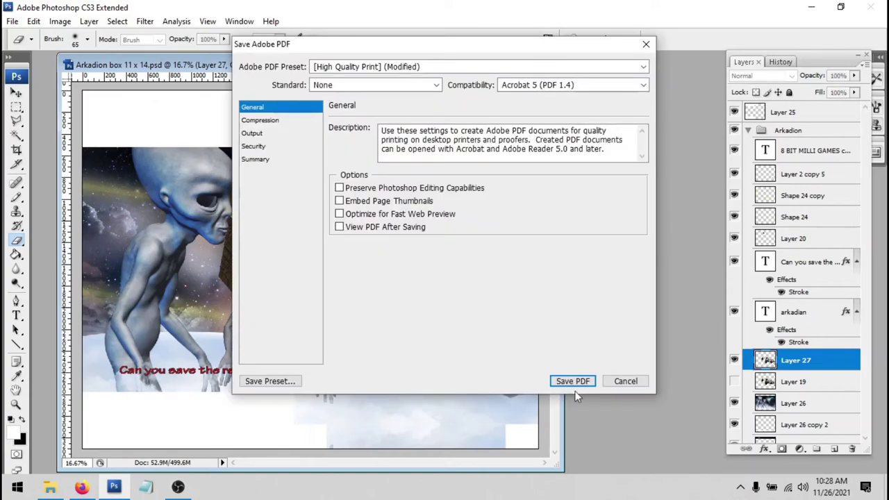
pyautogui.click(574, 380)
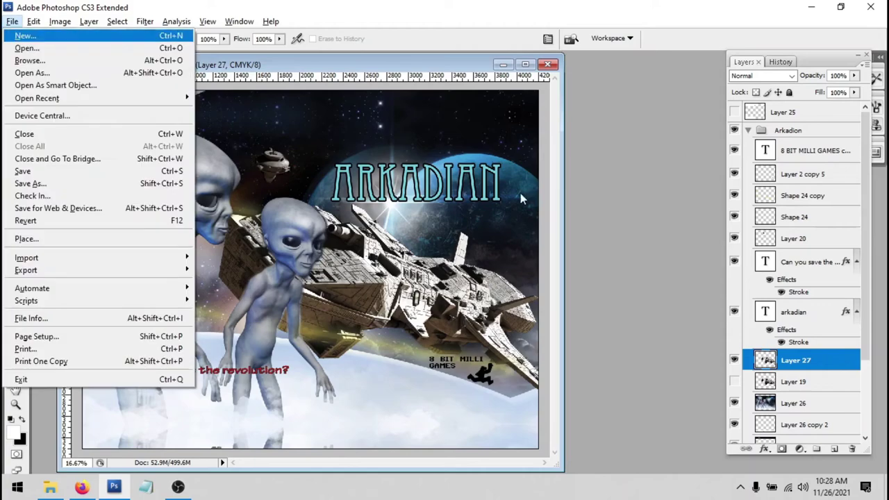
# - With Layer 25 hidden, save the artwork without layers as a Photoshop PDF, reusing the file name "Arkadion box 11 x 14 final"
pyautogui.hotkey('ctrl', 'shift', 's')
pyautogui.click(524, 277)
pyautogui.click(475, 339)
pyautogui.click(364, 104)
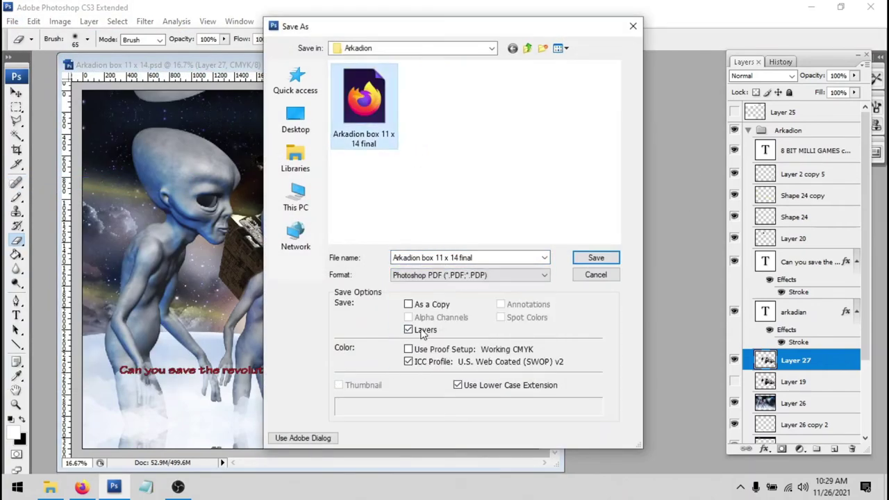
pyautogui.click(419, 331)
pyautogui.click(586, 262)
pyautogui.click(476, 249)
pyautogui.click(568, 381)
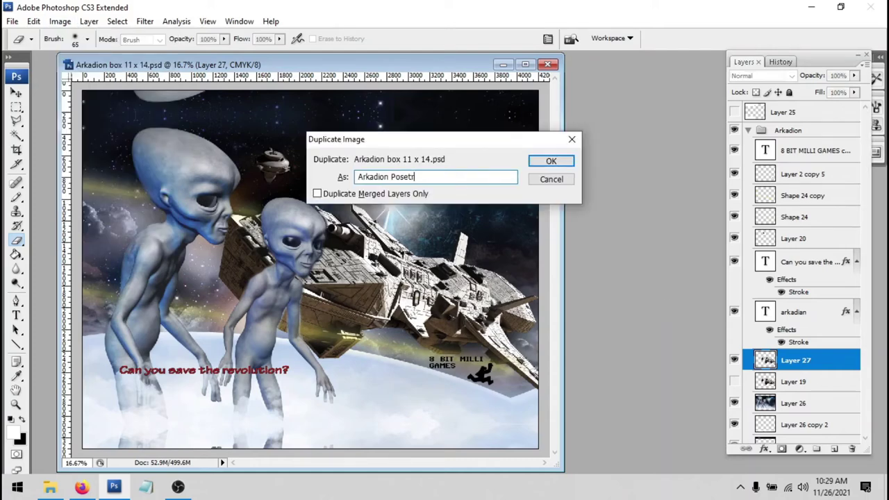
# - Duplicate the image as "Arkadion Poster 11 x 14 Final" and close the original box document
pyautogui.press('Return')
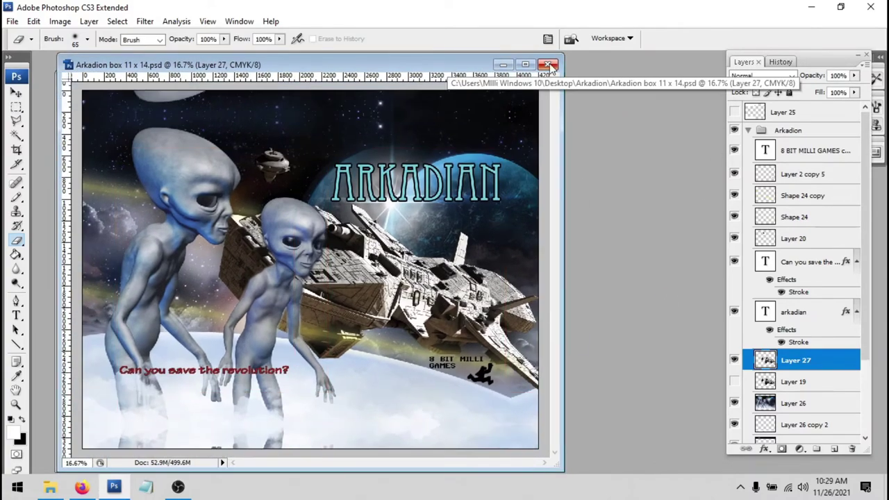
pyautogui.click(547, 64)
pyautogui.click(397, 199)
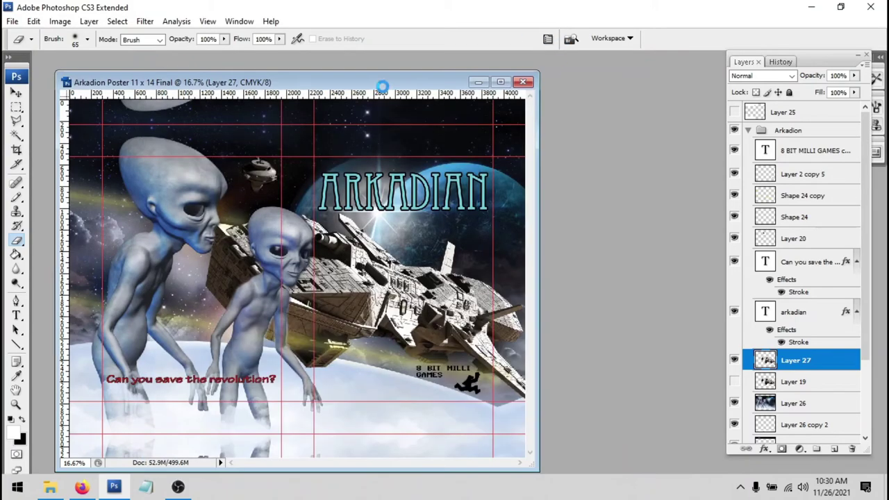
# - Crop the poster to a full-width rectangular selection between the outermost horizontal guides
pyautogui.moveTo(535, 268); pyautogui.dragTo(628, 269)
pyautogui.hotkey('ctrl', '-')
pyautogui.press('m')
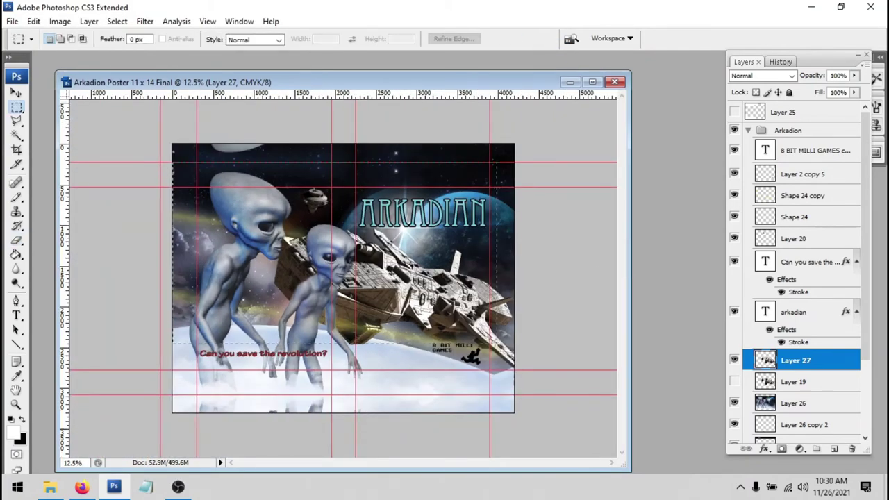
pyautogui.moveTo(517, 393); pyautogui.dragTo(517, 394)
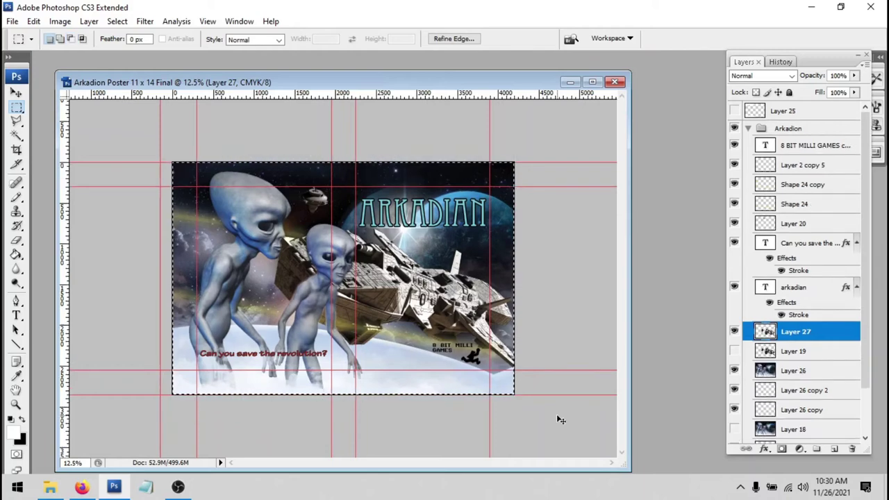
# - Deselect, hide the guides and save the poster as "Arkadion Poster 11 x 14 Final.psd" with layers
pyautogui.hotkey('ctrl', 'd')
pyautogui.hotkey('ctrl', ';')
pyautogui.hotkey('ctrl', 'shift', 's')
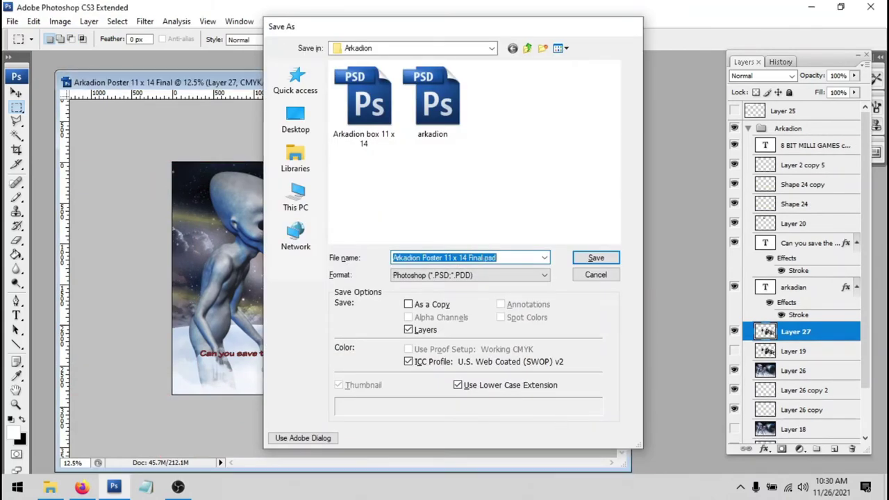
pyautogui.press('Return')
# - Save the cropped poster as a Photoshop PDF under a shortened file name
pyautogui.hotkey('ctrl', 'shift', 's')
pyautogui.click(470, 275)
pyautogui.click(444, 340)
pyautogui.click(522, 258)
pyautogui.press('Right')
pyautogui.press('Left')
pyautogui.press('Left')
pyautogui.press('Left')
pyautogui.press('Left')
pyautogui.press('BackSpace')
pyautogui.press('BackSpace')
pyautogui.press('BackSpace')
pyautogui.press('BackSpace')
pyautogui.click(597, 258)
pyautogui.click(577, 382)
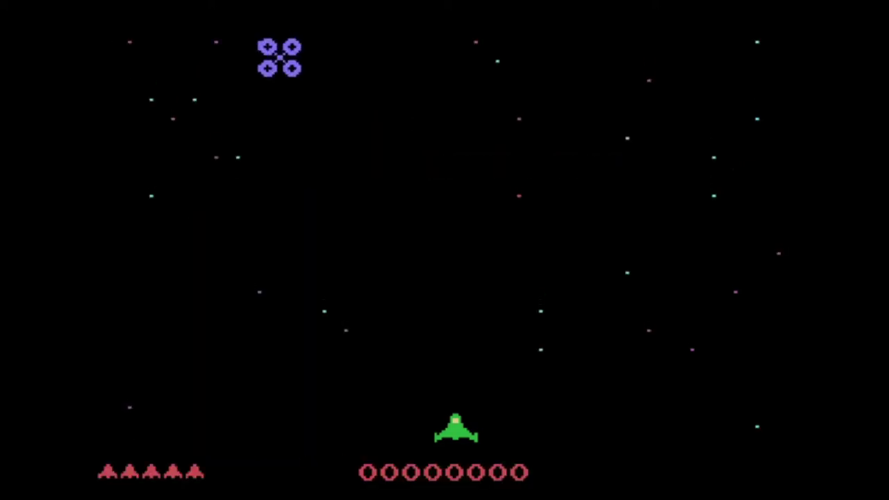
pyautogui.press('space')
pyautogui.press('Up')
pyautogui.press('Right')
pyautogui.press('Down')
pyautogui.press('Right')
pyautogui.press('space')
pyautogui.press('Right')
pyautogui.press('space')
pyautogui.press('Up')
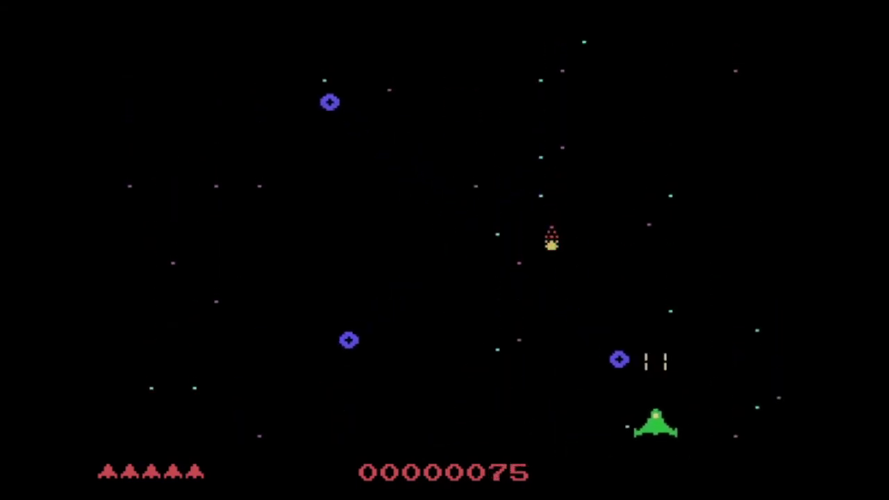
pyautogui.press('Right')
pyautogui.press('Left')
pyautogui.press('Down')
pyautogui.press('space')
pyautogui.press('Up')
pyautogui.press('Left')
pyautogui.press('space')
pyautogui.press('space')
pyautogui.press('Right')
pyautogui.press('Up')
pyautogui.press('Up')
pyautogui.press('Left')
pyautogui.press('space')
pyautogui.press('Down')
pyautogui.press('space')
pyautogui.press('Right')
pyautogui.press('space')
pyautogui.press('space')
pyautogui.press('Down')
pyautogui.press('Right')
pyautogui.press('Up')
pyautogui.press('Left')
pyautogui.press('space')
pyautogui.press('Right')
pyautogui.press('Down')
pyautogui.press('space')
pyautogui.press('Down')
pyautogui.press('Left')
pyautogui.press('Right')
pyautogui.press('Right')
pyautogui.press('Right')
pyautogui.press('Left')
pyautogui.press('Right')
pyautogui.press('space')
pyautogui.press('Right')
pyautogui.press('Up')
pyautogui.press('space')
pyautogui.press('Left')
pyautogui.press('Down')
pyautogui.press('space')
pyautogui.press('Right')
pyautogui.press('Left')
pyautogui.press('Up')
pyautogui.press('space')
pyautogui.press('Down')
pyautogui.press('Down')
pyautogui.press('Left')
pyautogui.press('space')
pyautogui.press('Right')
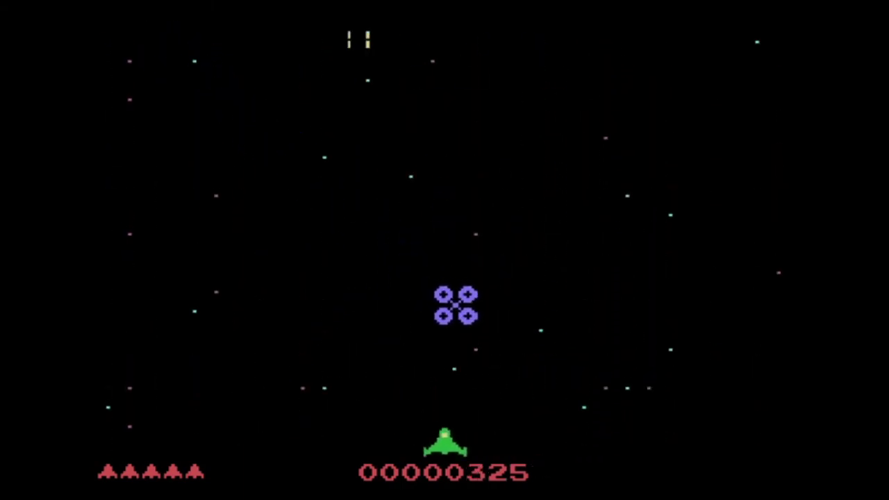
pyautogui.press('space')
pyautogui.press('Up')
pyautogui.press('Left')
pyautogui.press('Down')
pyautogui.press('Left')
pyautogui.press('space')
pyautogui.press('Right')
pyautogui.press('space')
pyautogui.press('Left')
pyautogui.press('space')
pyautogui.press('Up')
pyautogui.press('space')
pyautogui.press('Left')
pyautogui.press('space')
pyautogui.press('Down')
pyautogui.press('Up')
pyautogui.press('space')
pyautogui.press('Down')
pyautogui.press('Right')
pyautogui.press('space')
pyautogui.press('Right')
pyautogui.press('Left')
pyautogui.press('Left')
pyautogui.press('Up')
pyautogui.press('Down')
pyautogui.press('Down')
pyautogui.press('Up')
pyautogui.press('space')
pyautogui.press('Up')
pyautogui.press('Down')
pyautogui.press('Right')
pyautogui.press('Down')
pyautogui.press('Right')
pyautogui.press('Down')
pyautogui.press('Left')
pyautogui.press('Left')
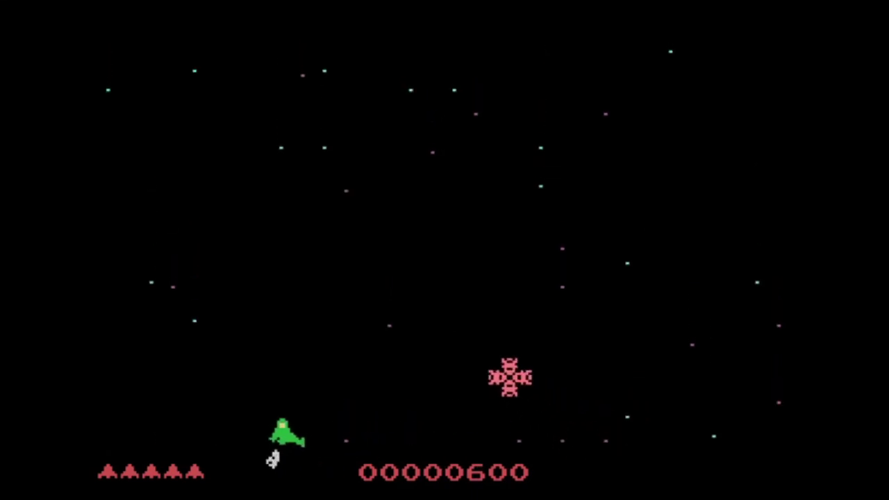